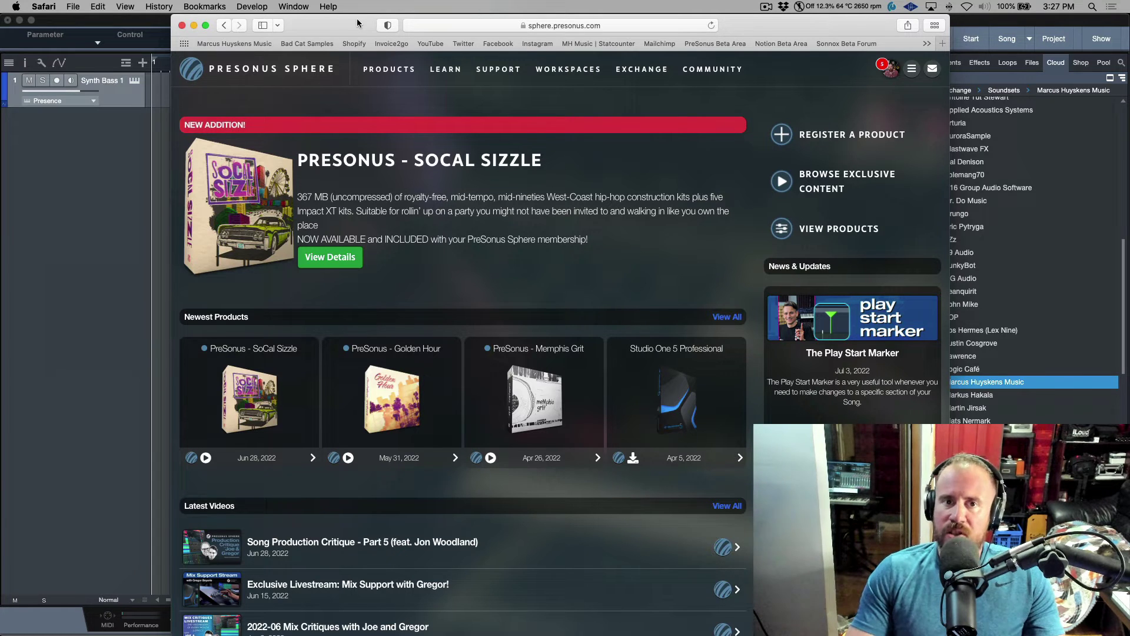
Step: Switch from Safari to Studio One, where the Cloud browser lists Exchange Soundsets
{"action": "key", "text": "super+Tab"}
{"action": "key", "text": "super+Tab"}
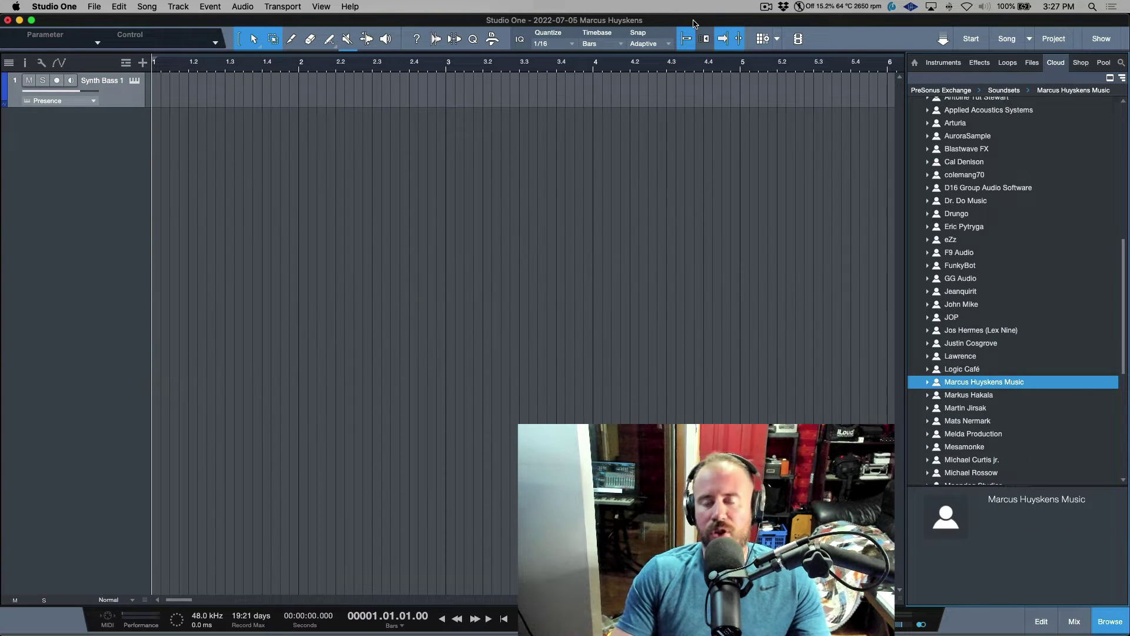
Step: Check the version and licence in About Studio One, then return the Browser to its home page
{"action": "left_click", "coordinate": [65, 7]}
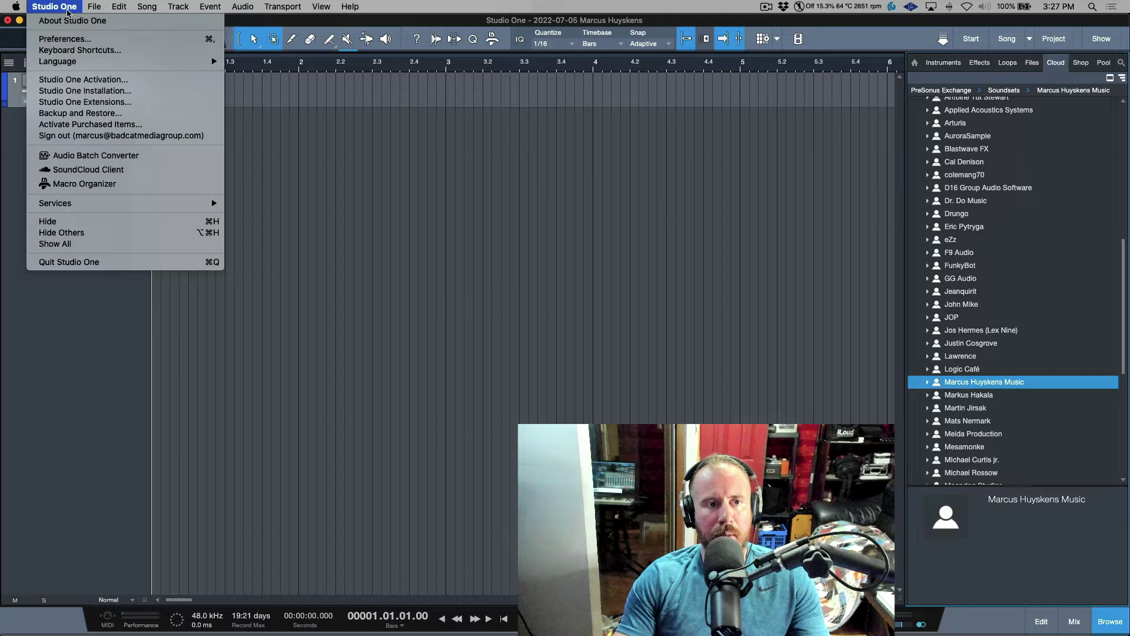
{"action": "left_click", "coordinate": [59, 16]}
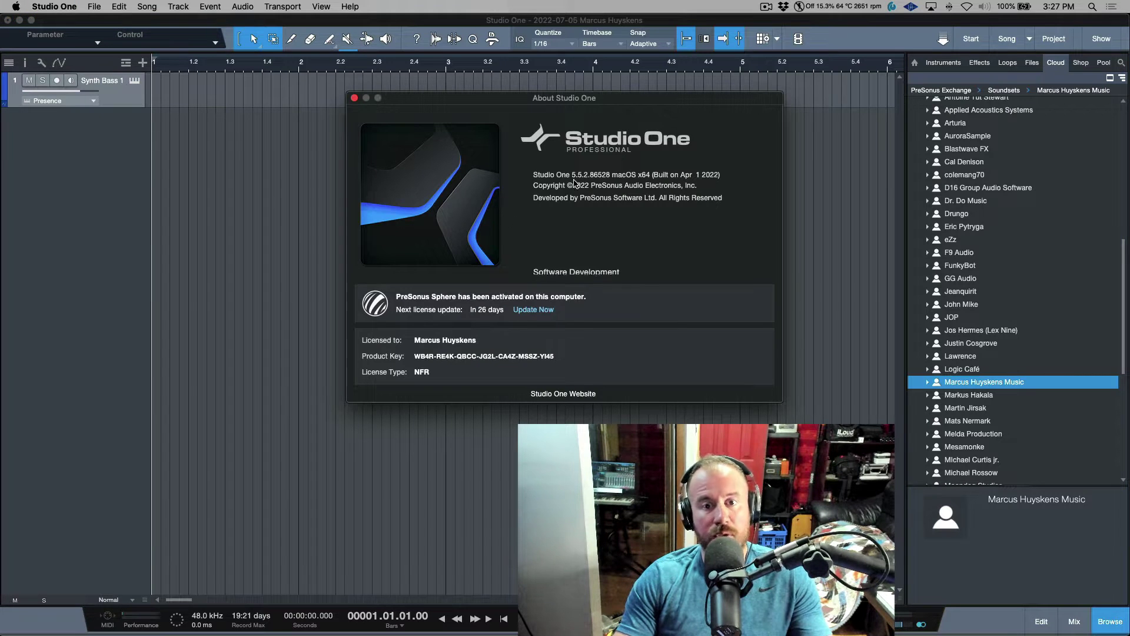
{"action": "left_click", "coordinate": [354, 97]}
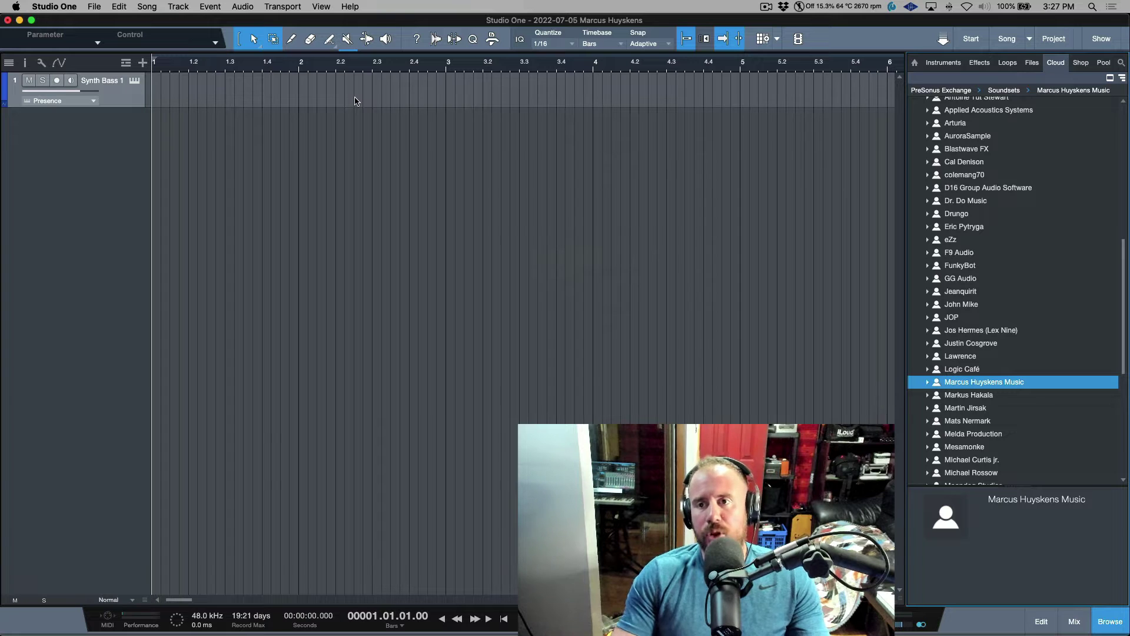
{"action": "left_click", "coordinate": [918, 65]}
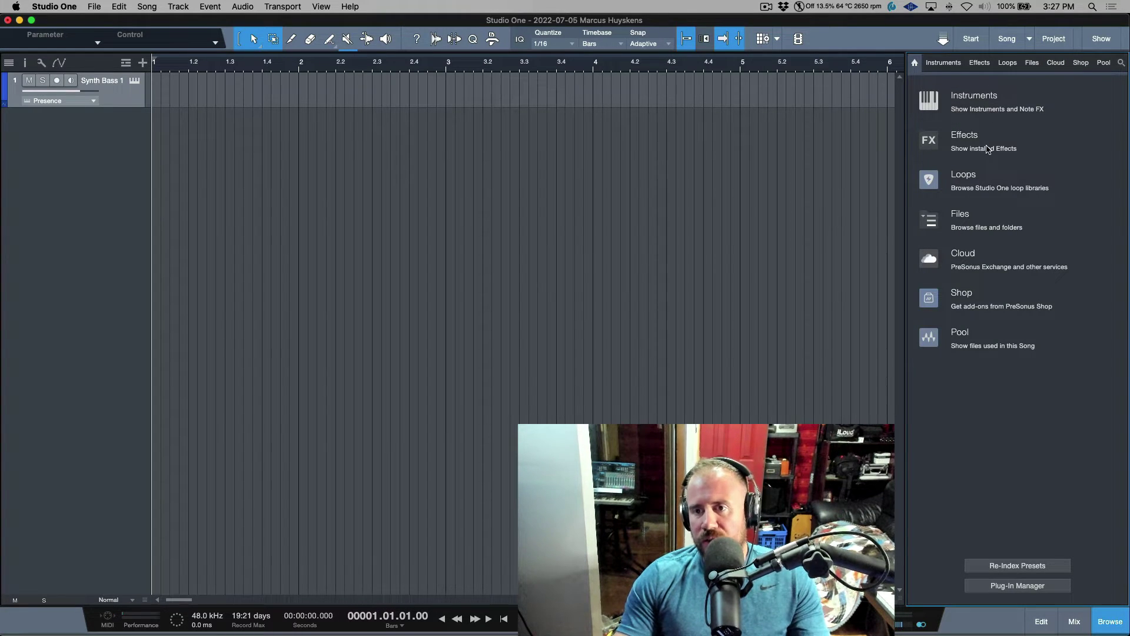
Step: Navigate the Browser's Cloud section to PreSonus Exchange and expand its categories, Color Schemes to Top Rated
{"action": "left_click", "coordinate": [1057, 64]}
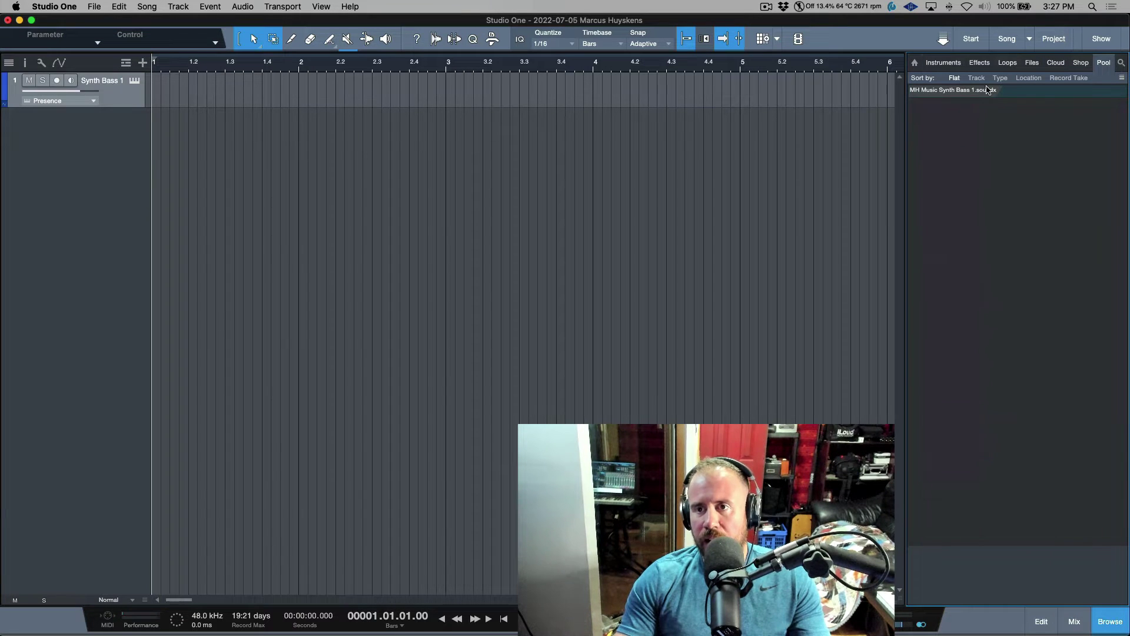
{"action": "left_click", "coordinate": [1056, 62]}
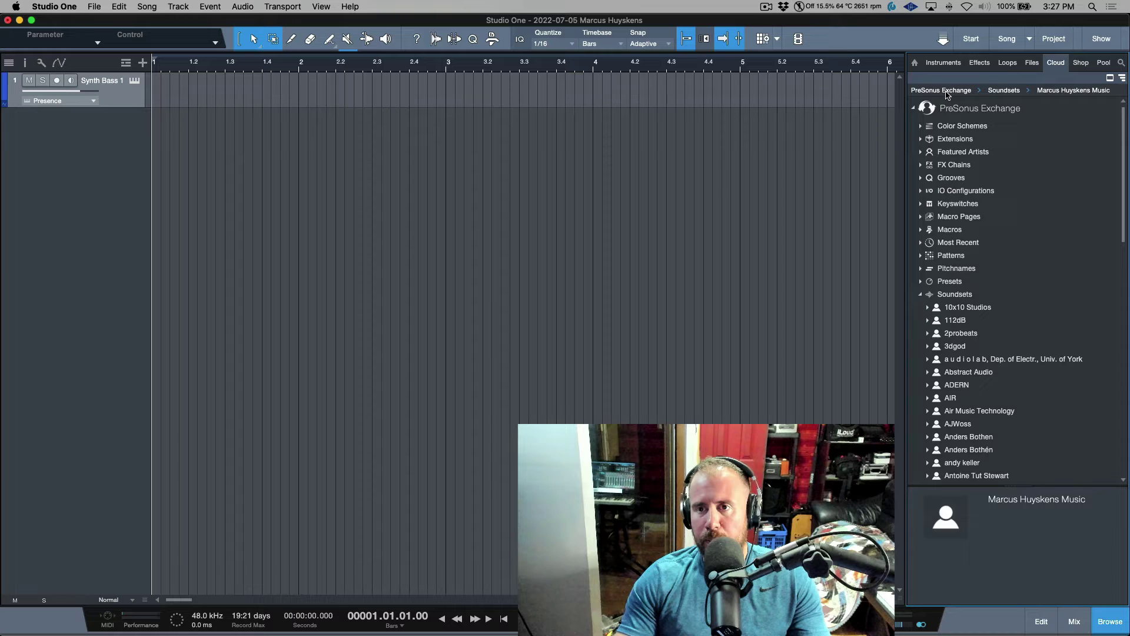
{"action": "left_click", "coordinate": [947, 92]}
{"action": "left_click", "coordinate": [917, 92]}
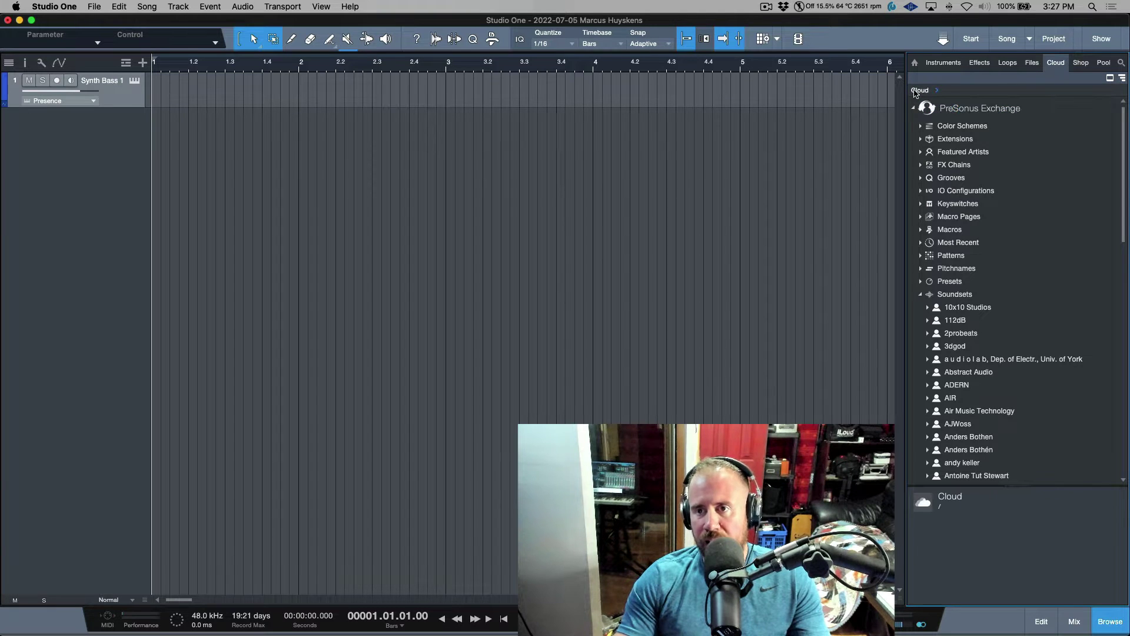
{"action": "left_click", "coordinate": [915, 106]}
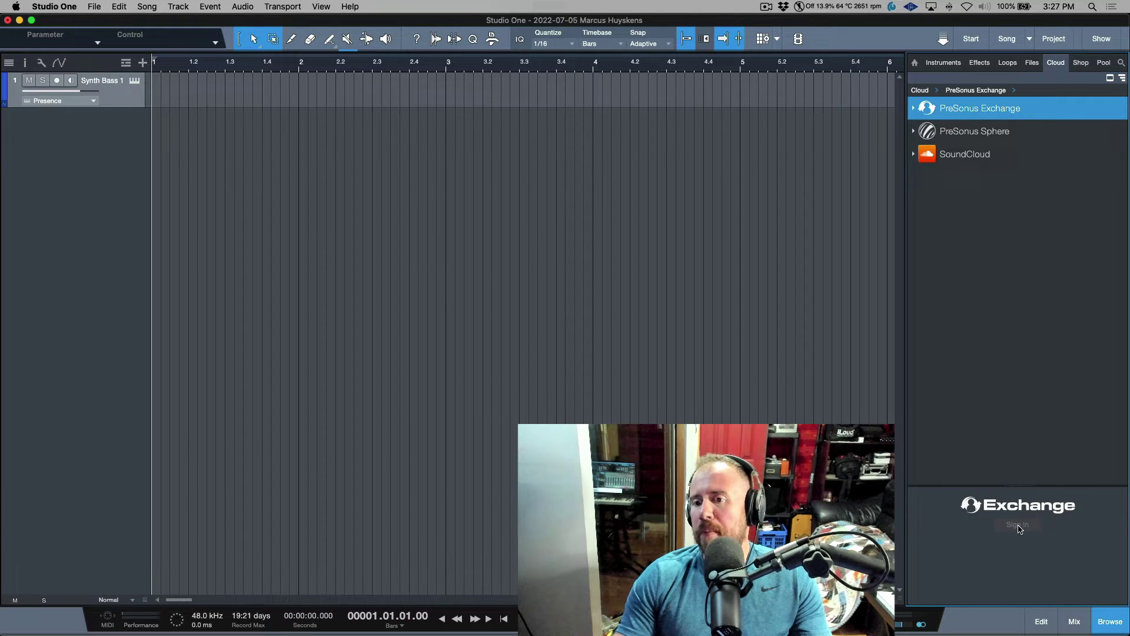
{"action": "double_click", "coordinate": [970, 109]}
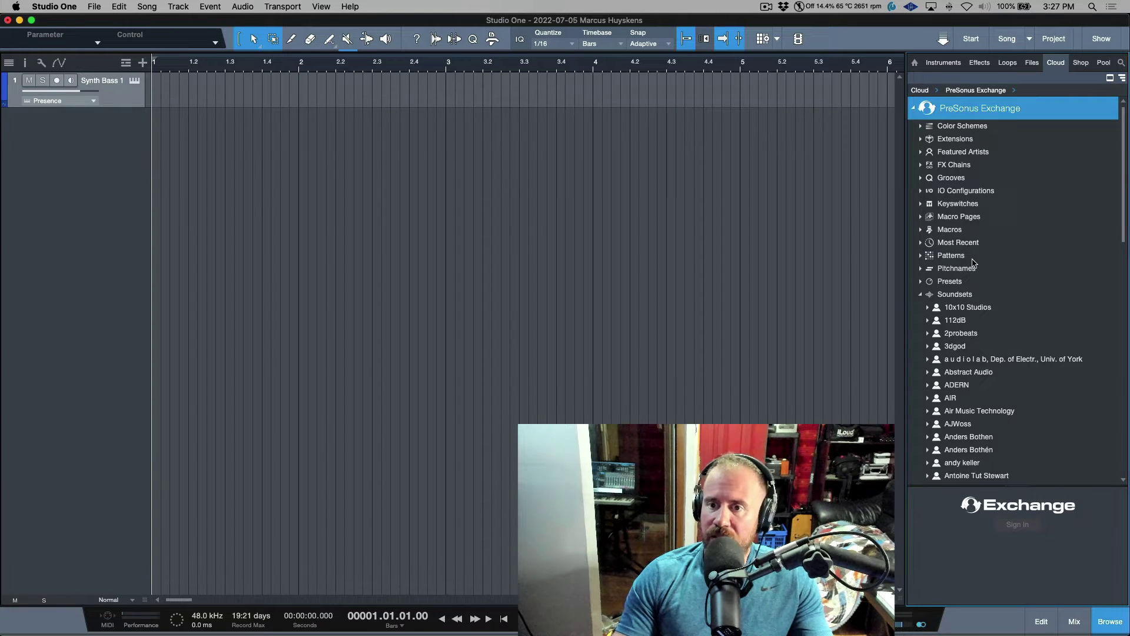
Step: Expand Exchange Soundsets and open the uploader's folder with Impact XT Crash Samples and Morphed Beltz
{"action": "left_click", "coordinate": [976, 297]}
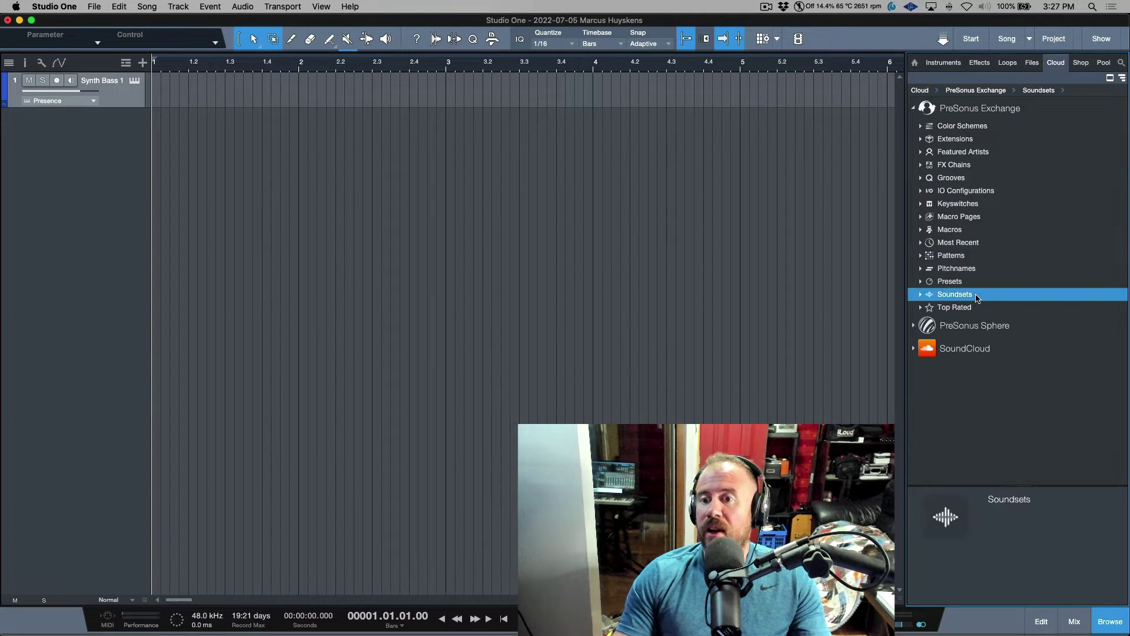
{"action": "left_click", "coordinate": [976, 296]}
{"action": "scroll", "coordinate": [995, 344], "scroll_direction": "down", "scroll_amount": 20}
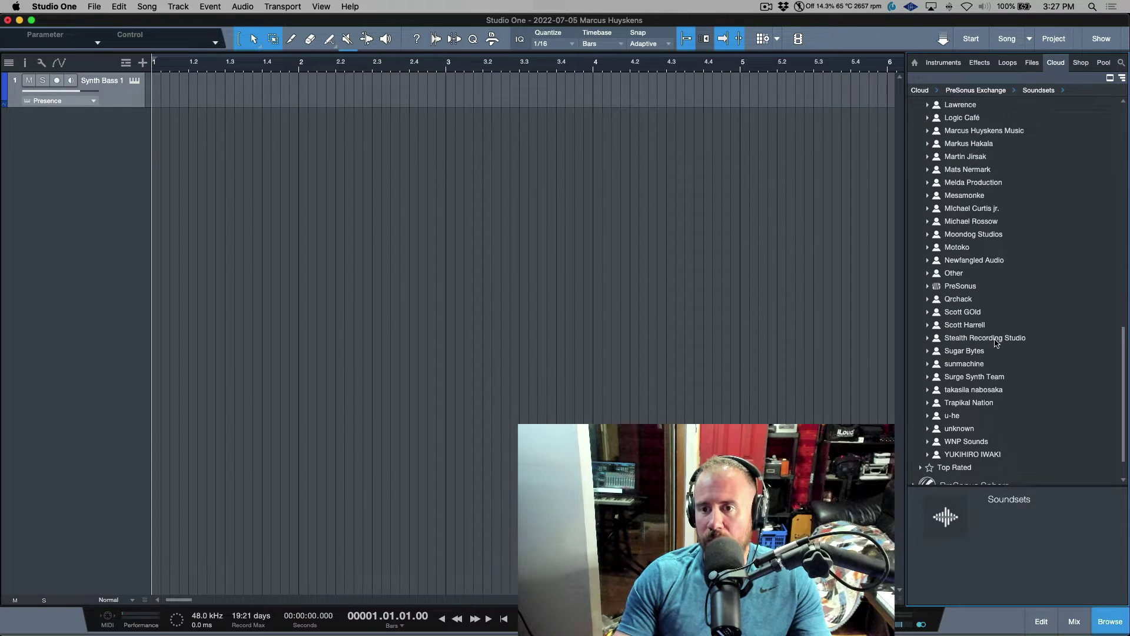
{"action": "scroll", "coordinate": [997, 341], "scroll_direction": "up", "scroll_amount": 3}
{"action": "left_click", "coordinate": [1011, 184]}
{"action": "left_click", "coordinate": [984, 172]}
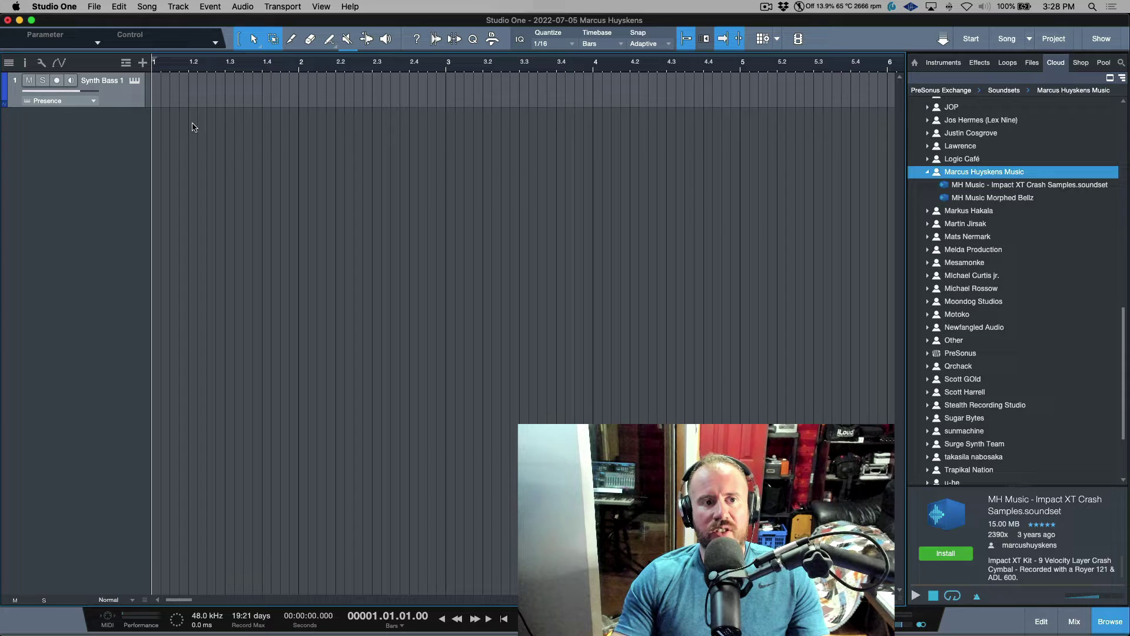
Step: Open the track's Presence XT with Synth Bass 1 loaded and play several keyboard notes to audition it
{"action": "left_click", "coordinate": [135, 80]}
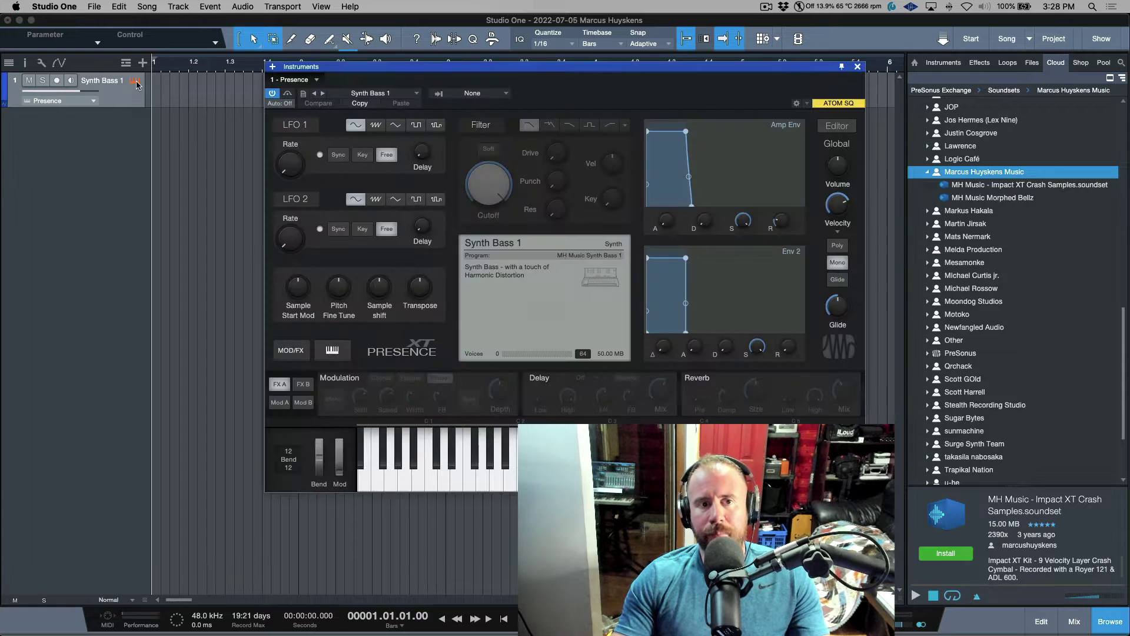
{"action": "left_click", "coordinate": [488, 482]}
{"action": "left_click", "coordinate": [458, 471]}
{"action": "left_click", "coordinate": [412, 471]}
{"action": "left_click", "coordinate": [437, 490]}
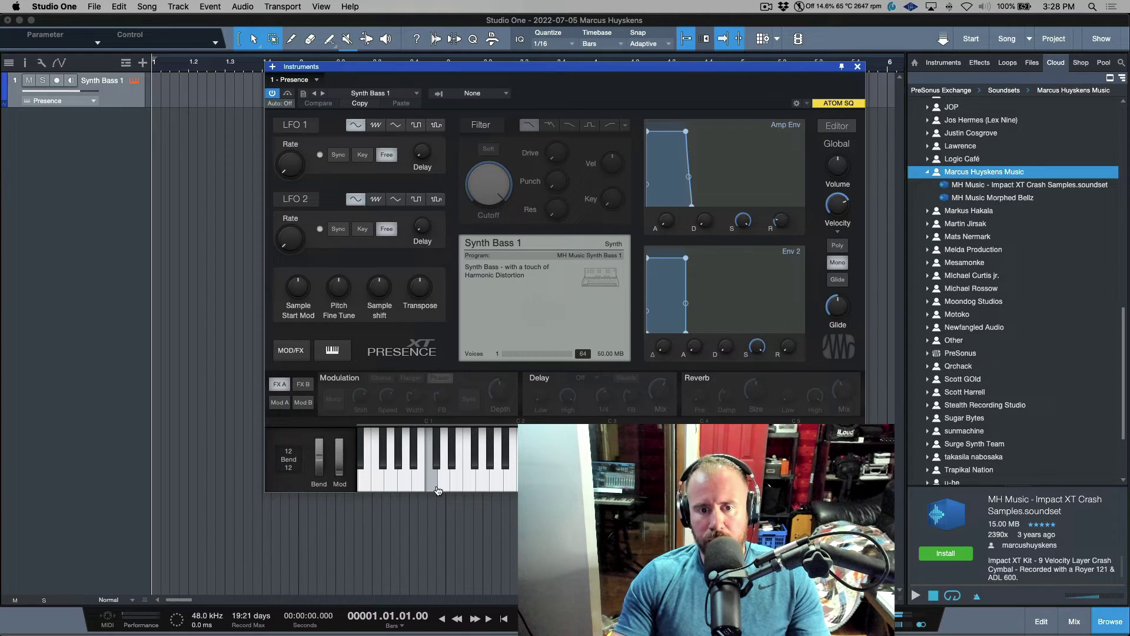
{"action": "left_click", "coordinate": [478, 491]}
{"action": "left_click", "coordinate": [486, 492]}
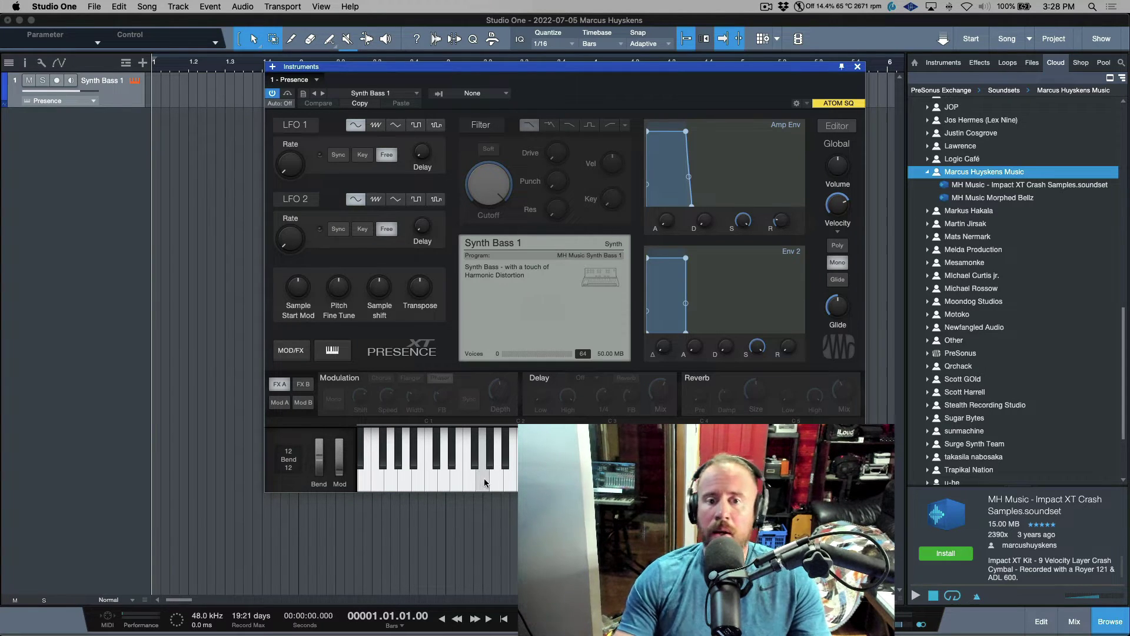
Step: In Safari, go to the Sphere Exchange section and show My Items, listing macros like Event Gain +1db
{"action": "key", "text": "super+Tab"}
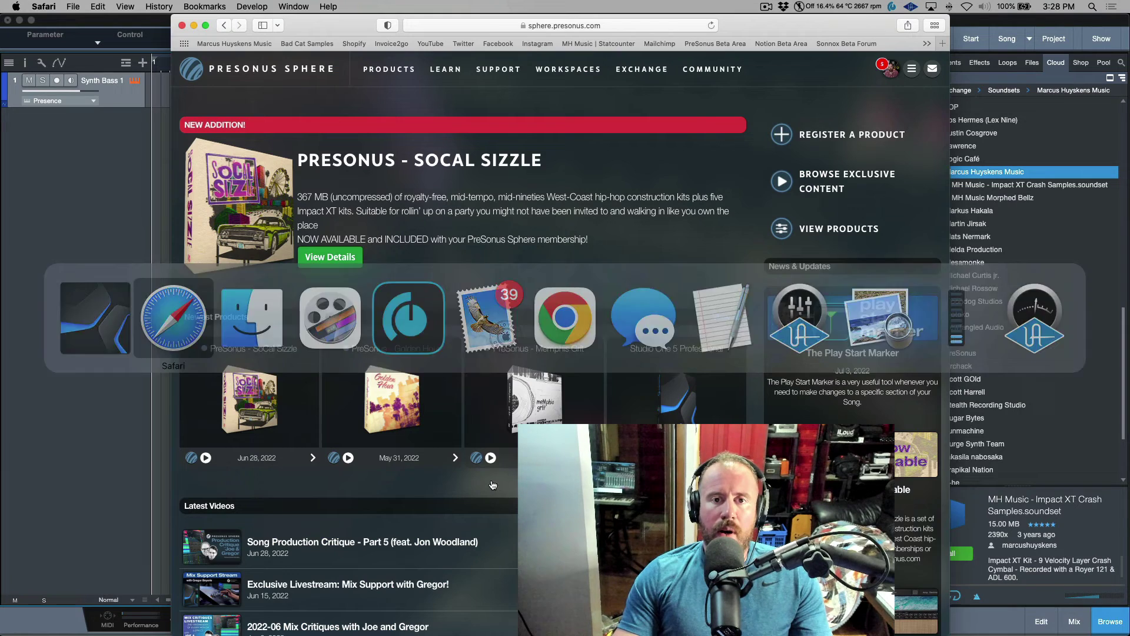
{"action": "left_click_drag", "start_coordinate": [775, 28], "coordinate": [773, 27]}
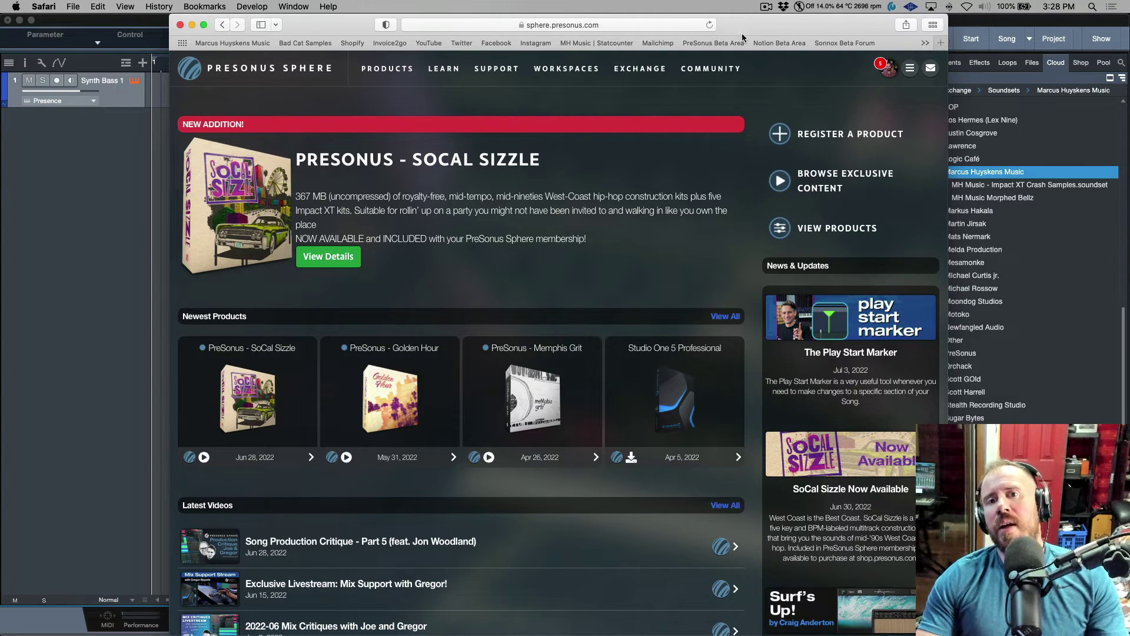
{"action": "left_click", "coordinate": [650, 69]}
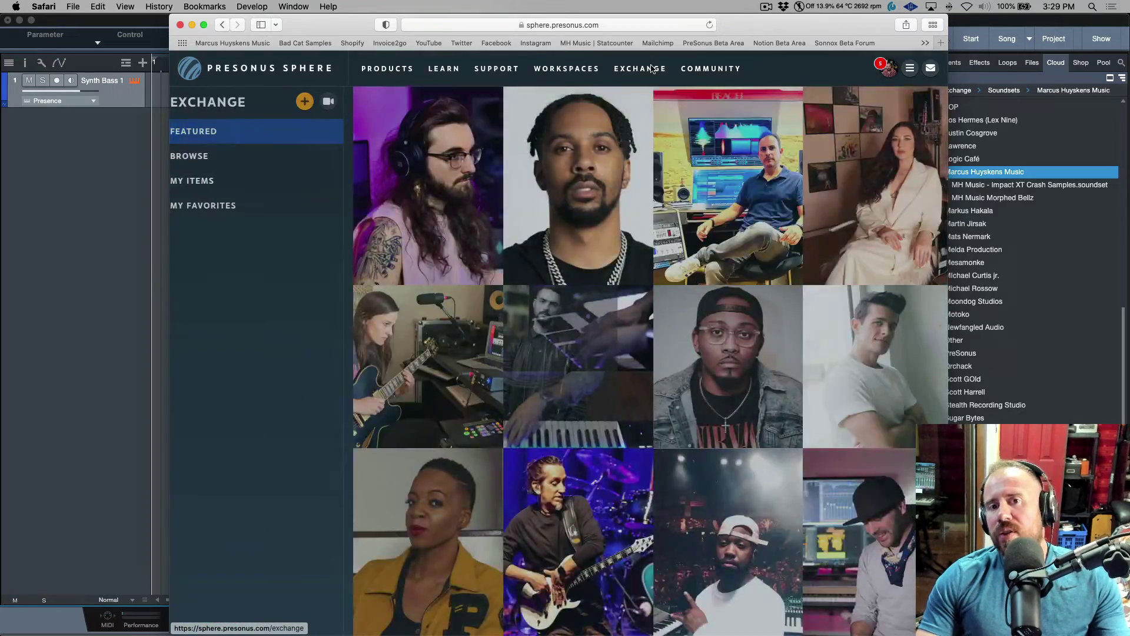
{"action": "scroll", "coordinate": [433, 177], "scroll_direction": "down", "scroll_amount": 5}
{"action": "scroll", "coordinate": [483, 159], "scroll_direction": "up", "scroll_amount": 10}
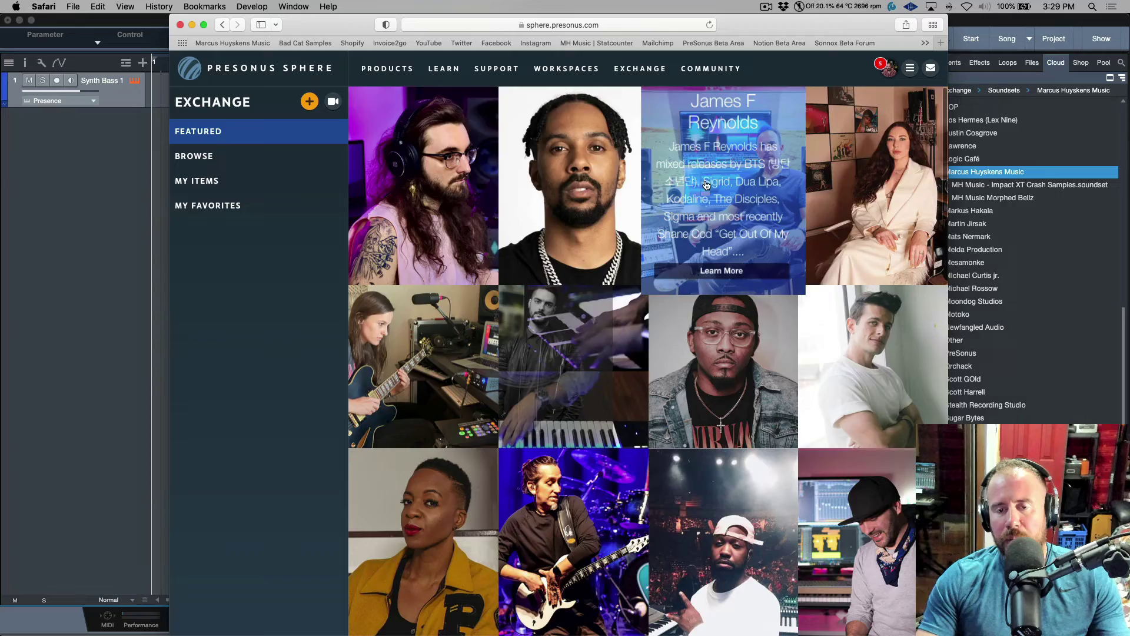
{"action": "scroll", "coordinate": [695, 192], "scroll_direction": "down", "scroll_amount": 10}
{"action": "scroll", "coordinate": [694, 192], "scroll_direction": "down", "scroll_amount": 10}
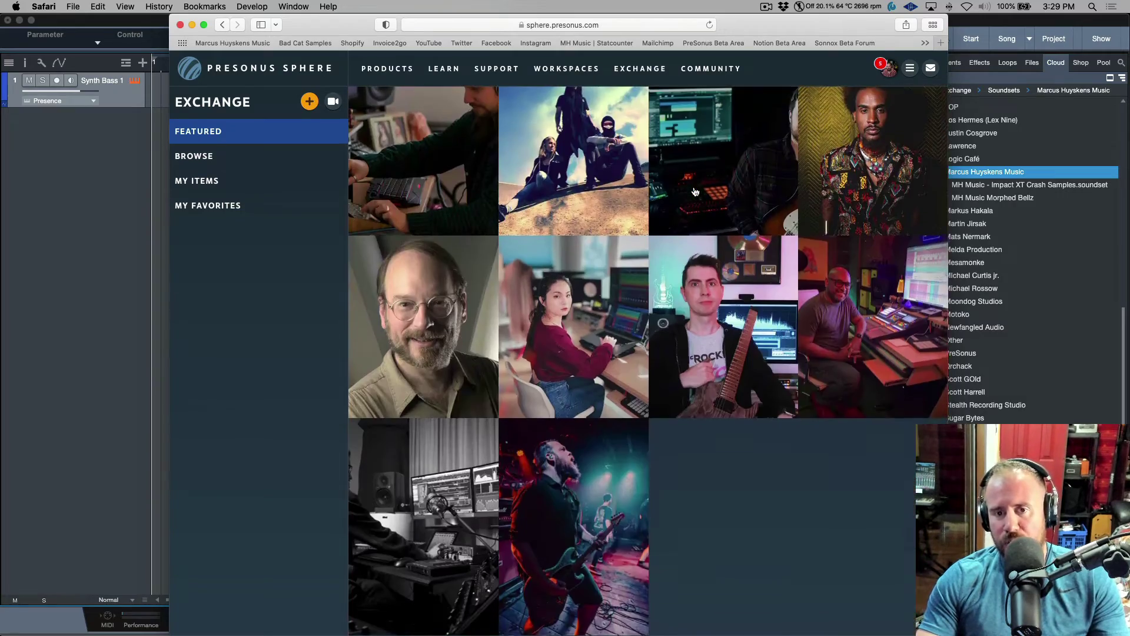
{"action": "scroll", "coordinate": [695, 192], "scroll_direction": "up", "scroll_amount": 5}
{"action": "scroll", "coordinate": [694, 192], "scroll_direction": "up", "scroll_amount": 10}
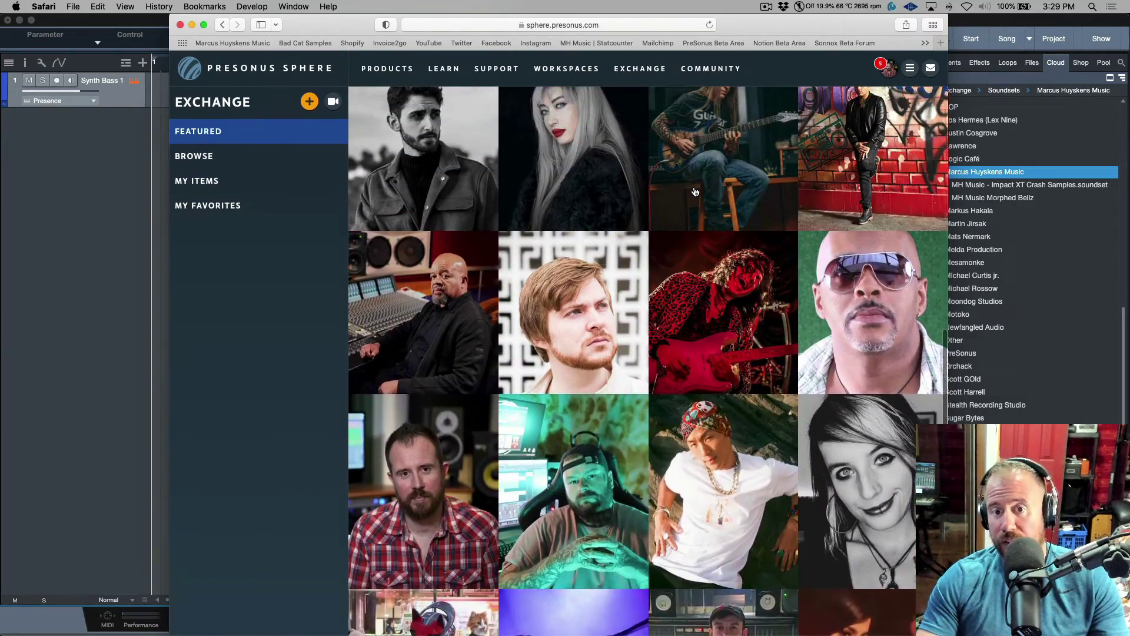
{"action": "scroll", "coordinate": [694, 192], "scroll_direction": "up", "scroll_amount": 10}
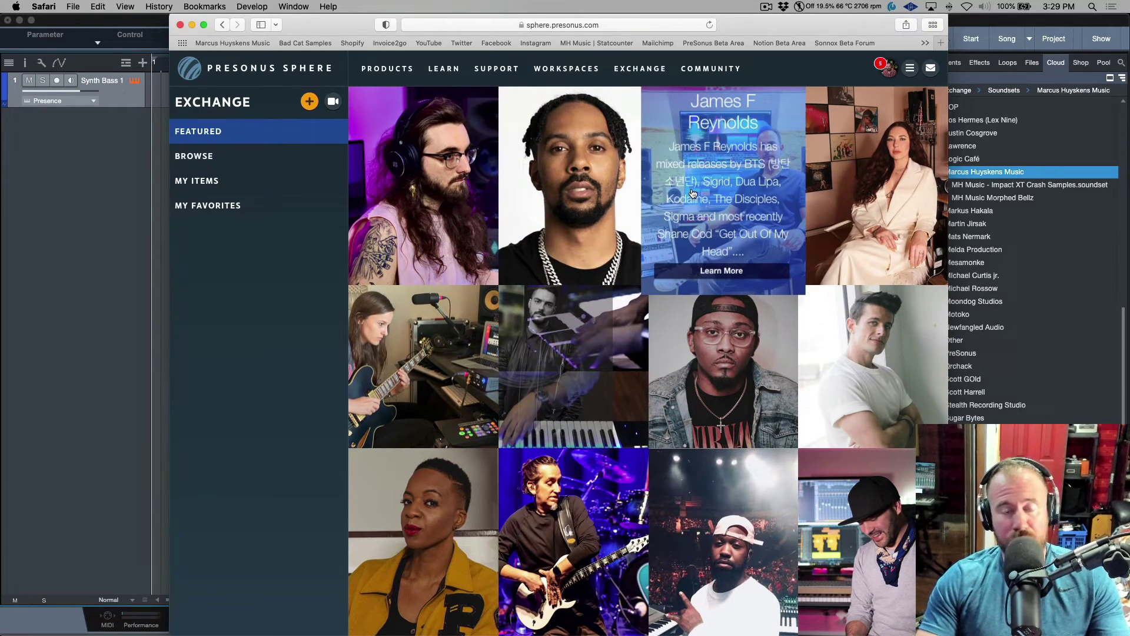
{"action": "left_click", "coordinate": [245, 184]}
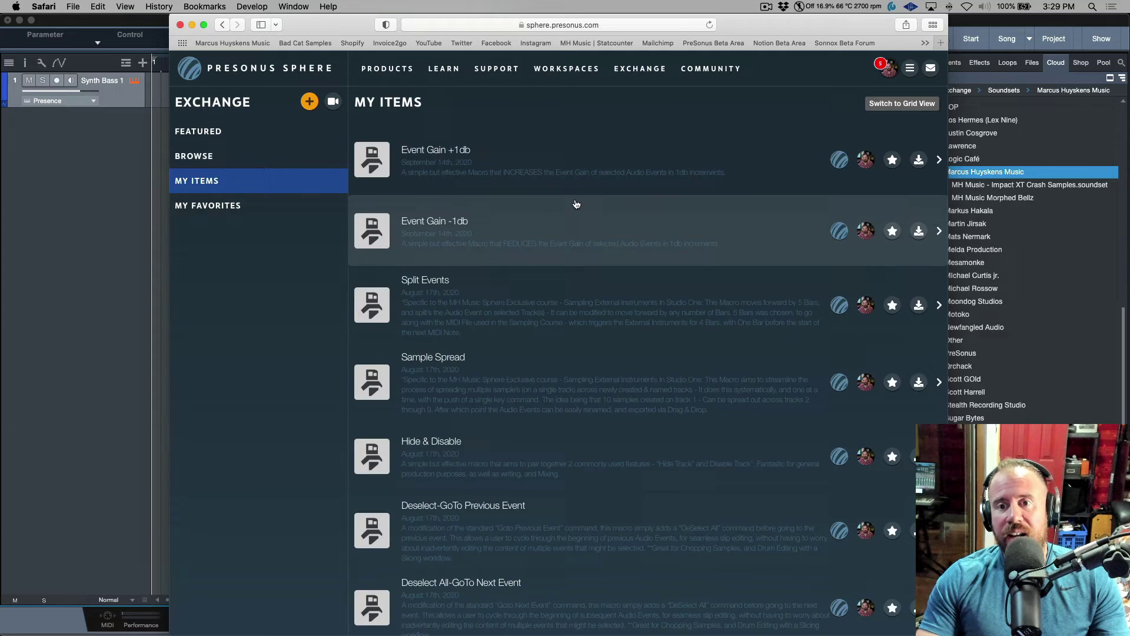
Step: Use Show More at the bottom of My Items so all 14 items, including Manual De-Ess, appear
{"action": "scroll", "coordinate": [576, 206], "scroll_direction": "down", "scroll_amount": 5}
{"action": "scroll", "coordinate": [577, 204], "scroll_direction": "up", "scroll_amount": 5}
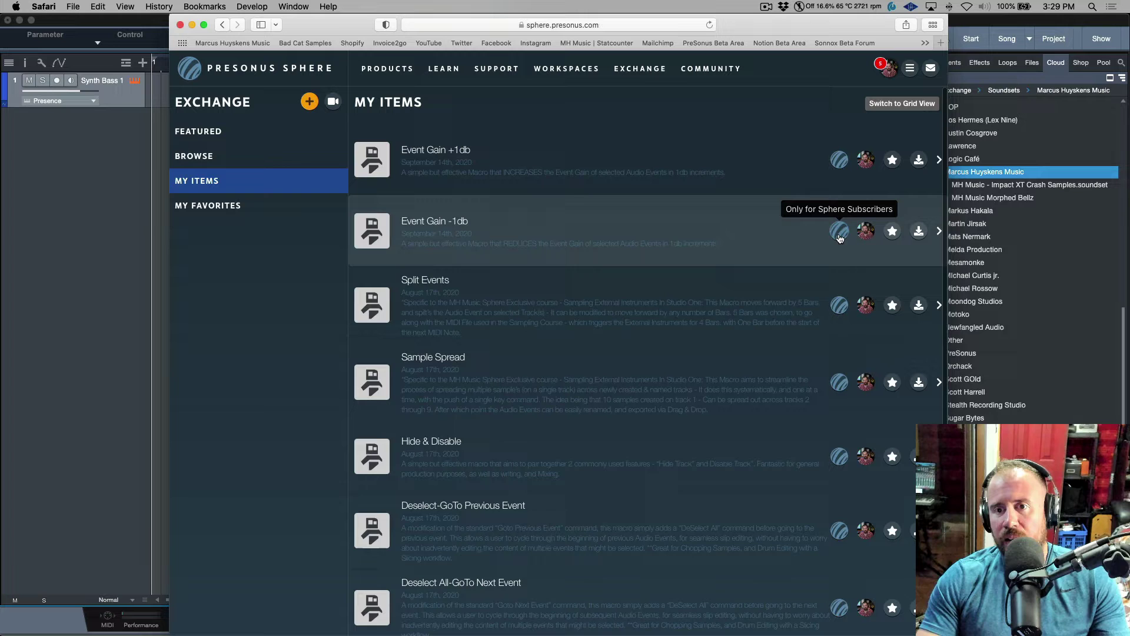
{"action": "scroll", "coordinate": [839, 238], "scroll_direction": "down", "scroll_amount": 3}
{"action": "scroll", "coordinate": [813, 277], "scroll_direction": "down", "scroll_amount": 7}
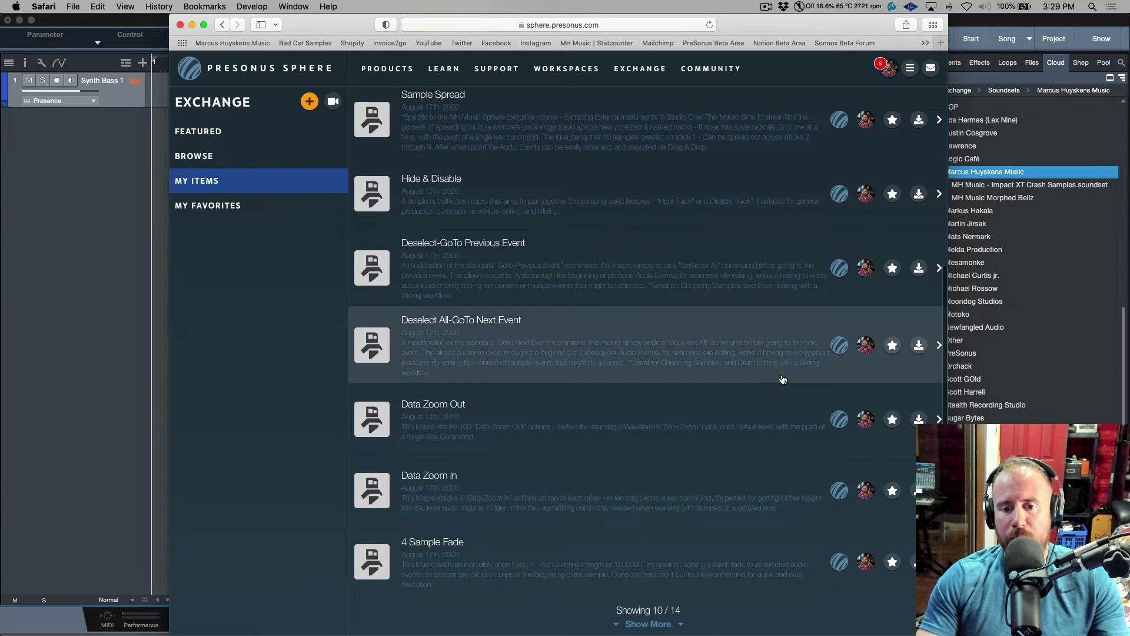
{"action": "left_click", "coordinate": [674, 622]}
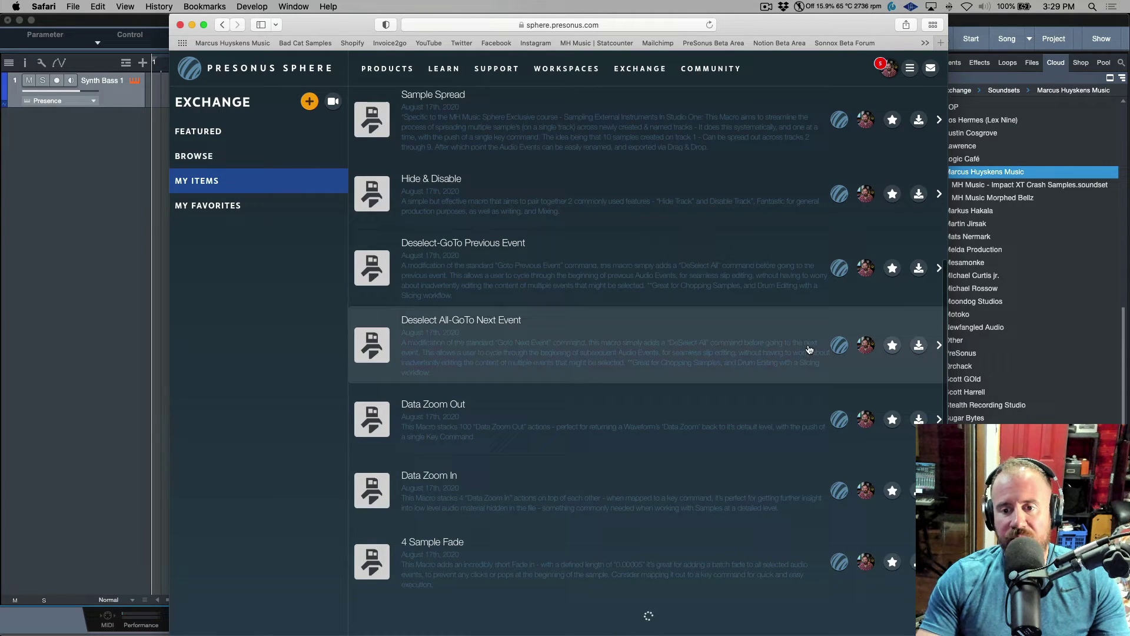
{"action": "scroll", "coordinate": [809, 347], "scroll_direction": "down", "scroll_amount": 10}
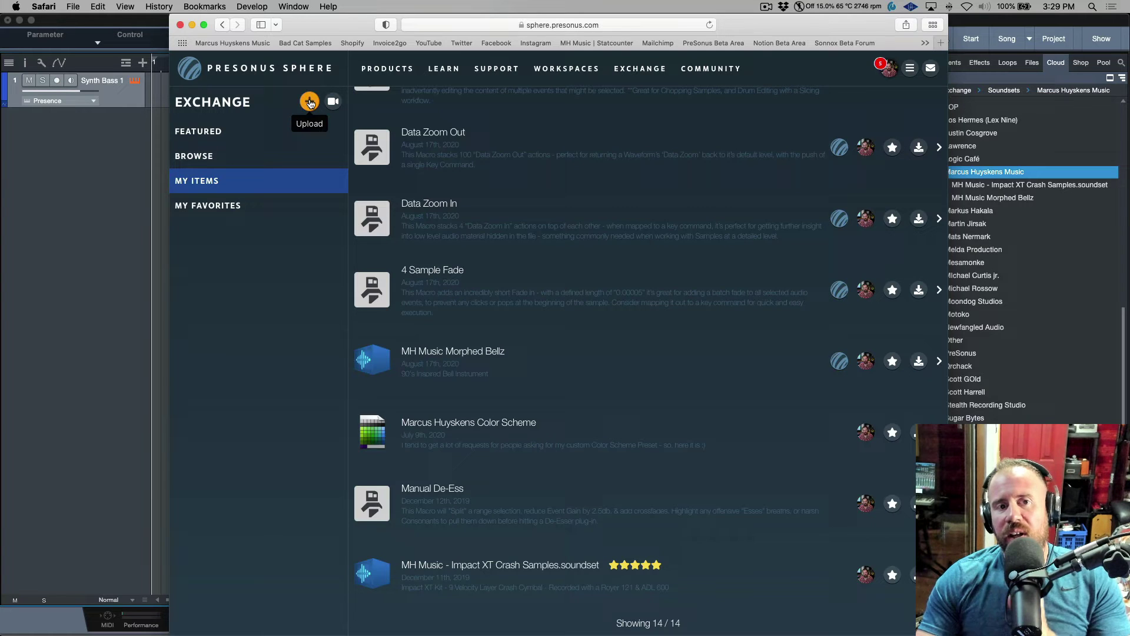
Step: Close Presence XT and reveal the Synth Bass 1 preset's file, MH Music Synth Bass.soundset, in Finder
{"action": "left_click", "coordinate": [145, 24]}
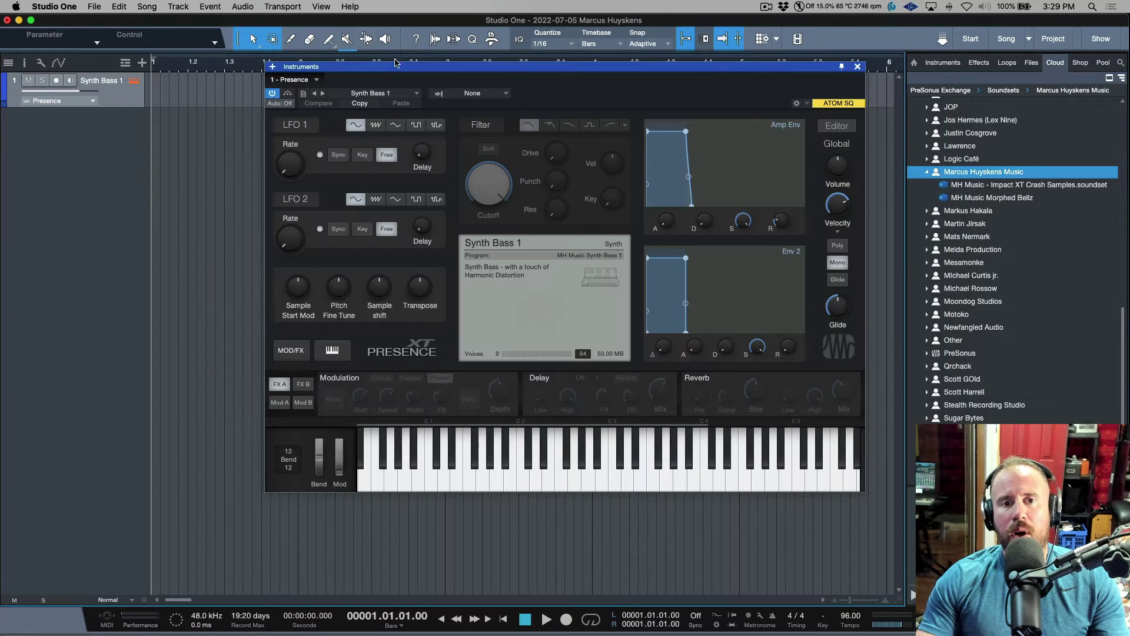
{"action": "left_click", "coordinate": [637, 90]}
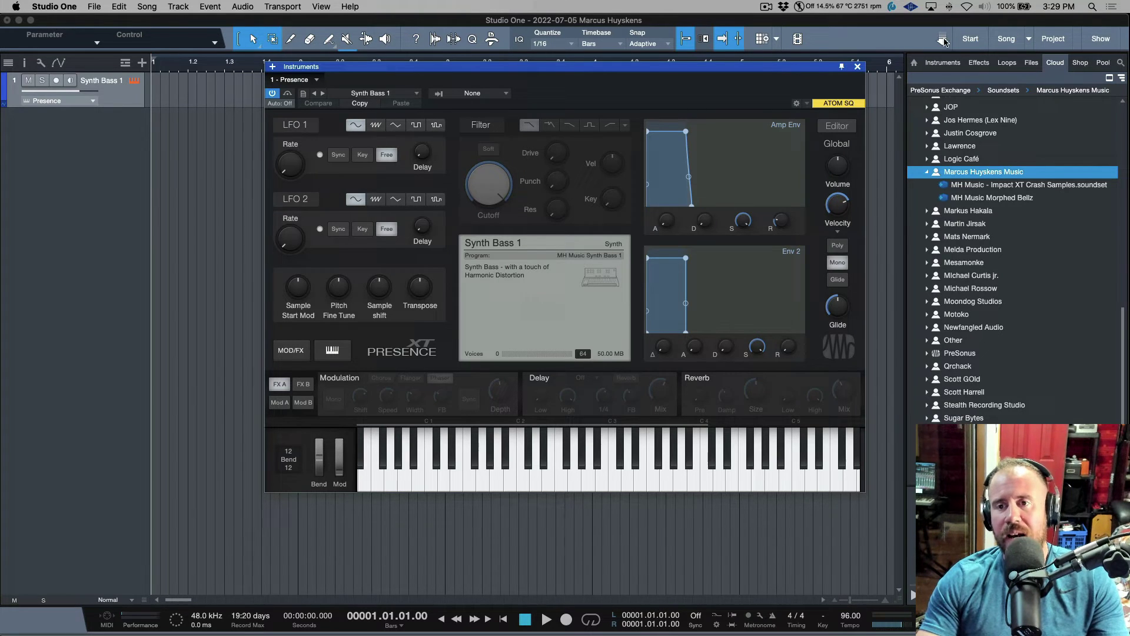
{"action": "left_click", "coordinate": [858, 67]}
{"action": "left_click", "coordinate": [942, 63]}
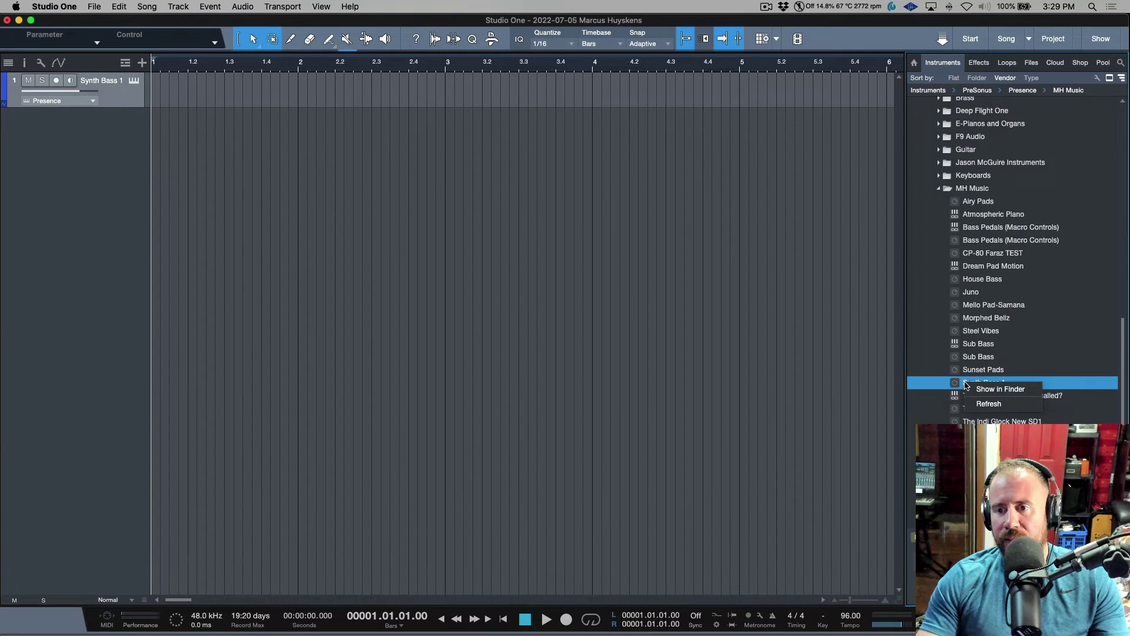
{"action": "left_click", "coordinate": [995, 389]}
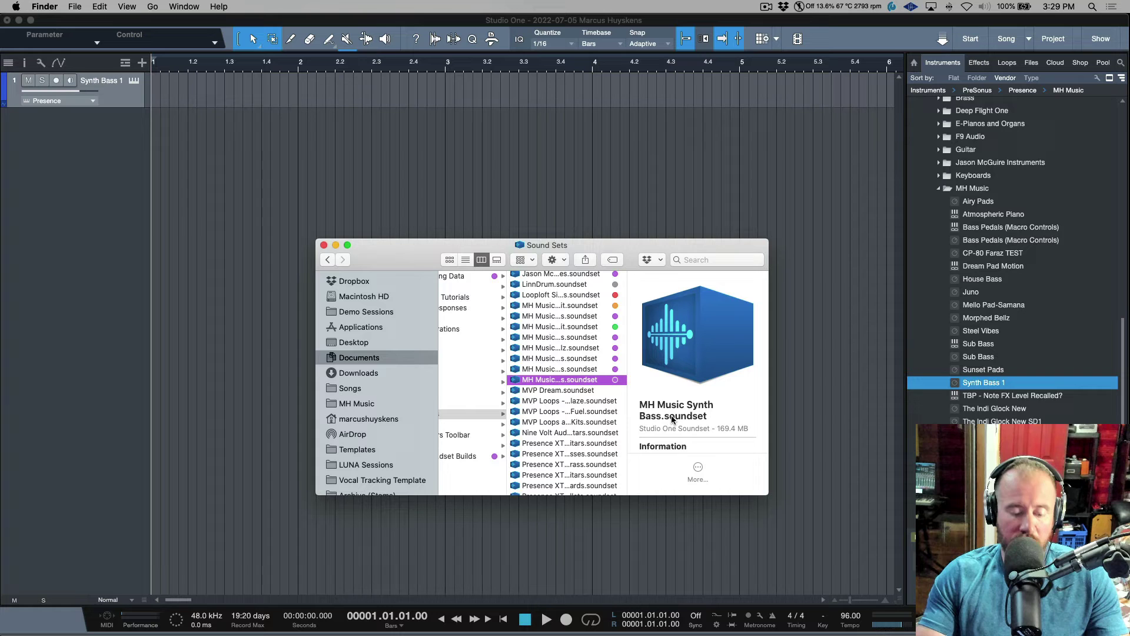
{"action": "key", "text": "super+Tab"}
{"action": "key", "text": "super+Tab"}
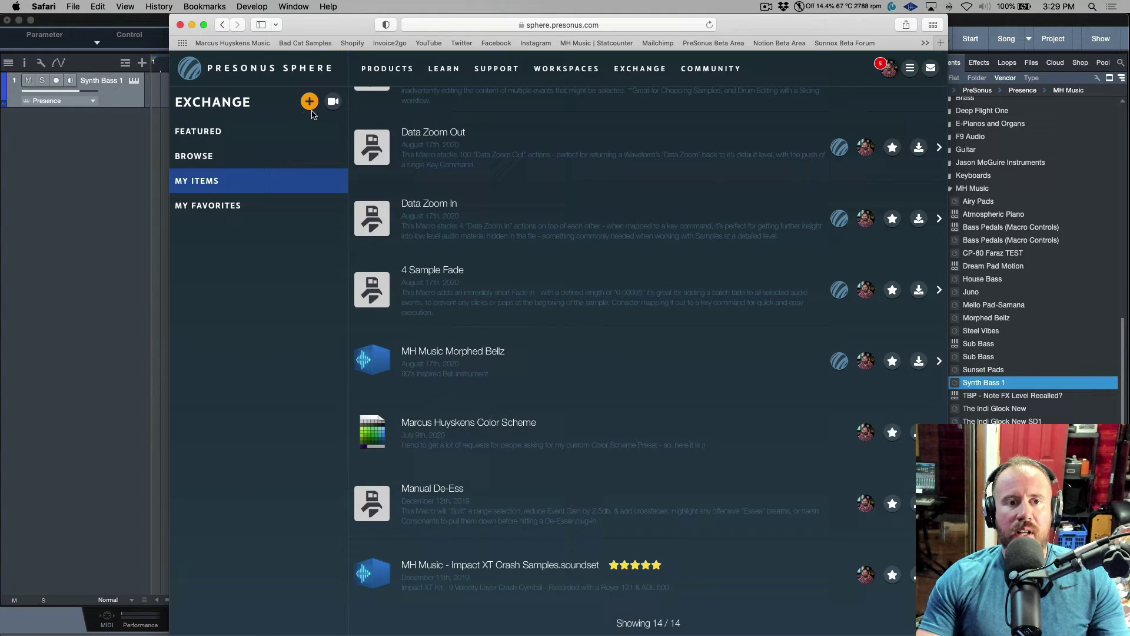
Step: Start a new Exchange upload, choose MH Music Synth Bass.soundset, and begin uploading it
{"action": "left_click", "coordinate": [309, 101]}
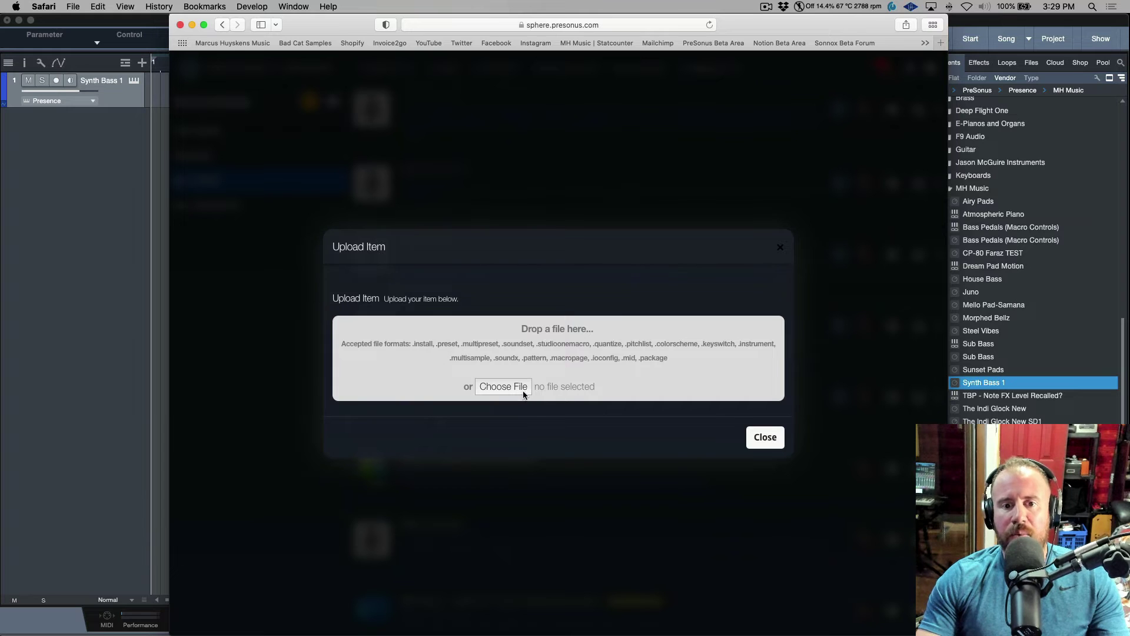
{"action": "left_click", "coordinate": [511, 386]}
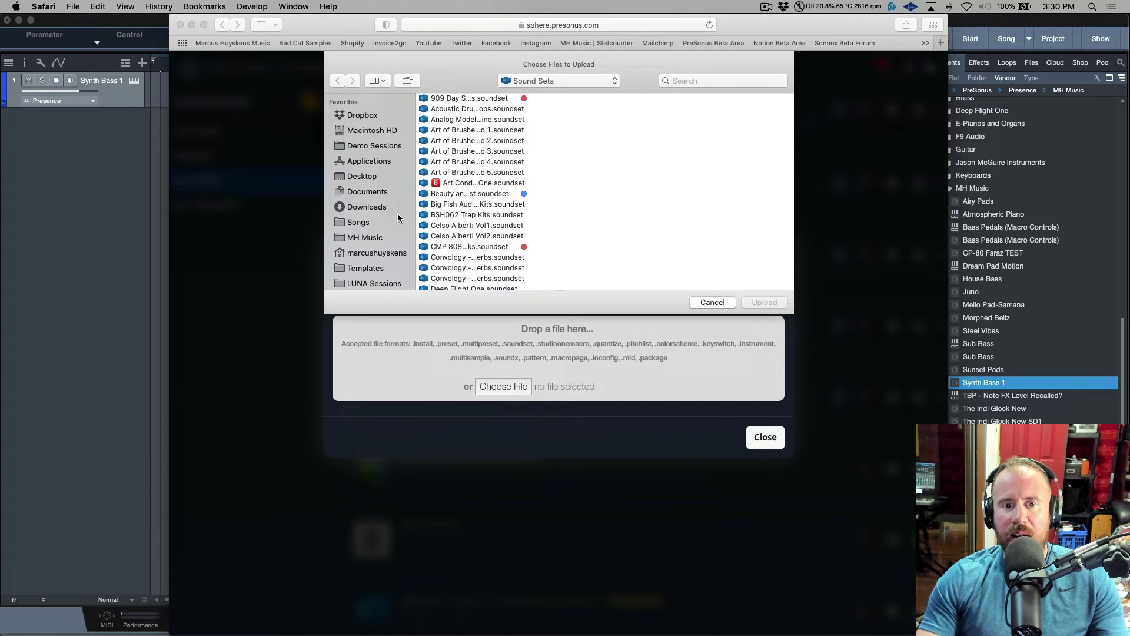
{"action": "scroll", "coordinate": [467, 233], "scroll_direction": "down", "scroll_amount": 10}
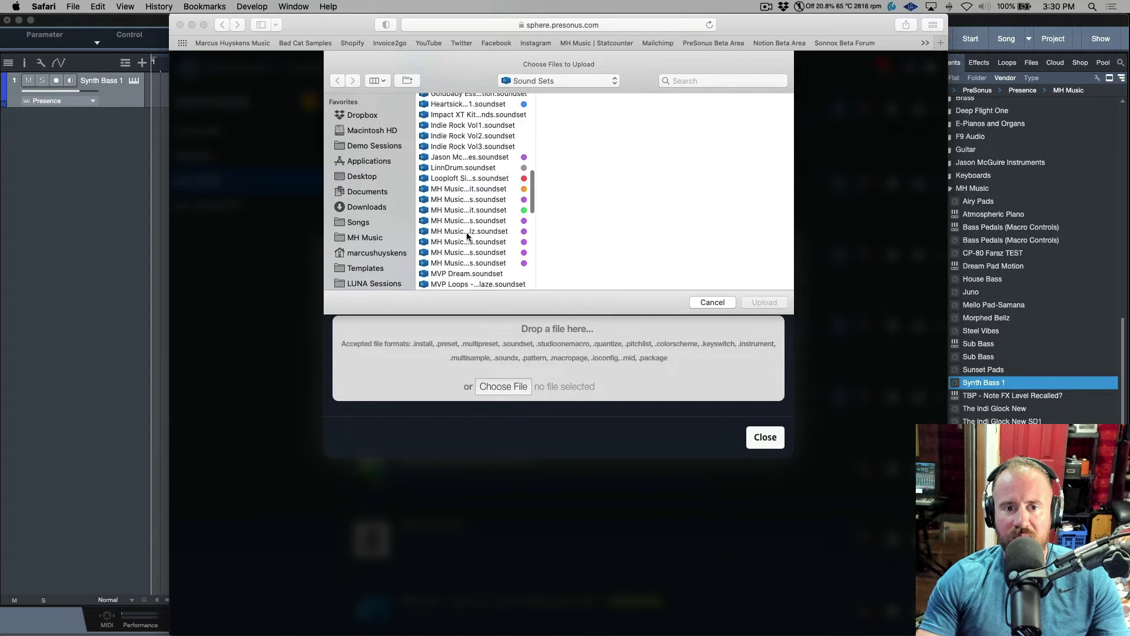
{"action": "scroll", "coordinate": [467, 236], "scroll_direction": "down", "scroll_amount": 1}
{"action": "left_click", "coordinate": [478, 238]}
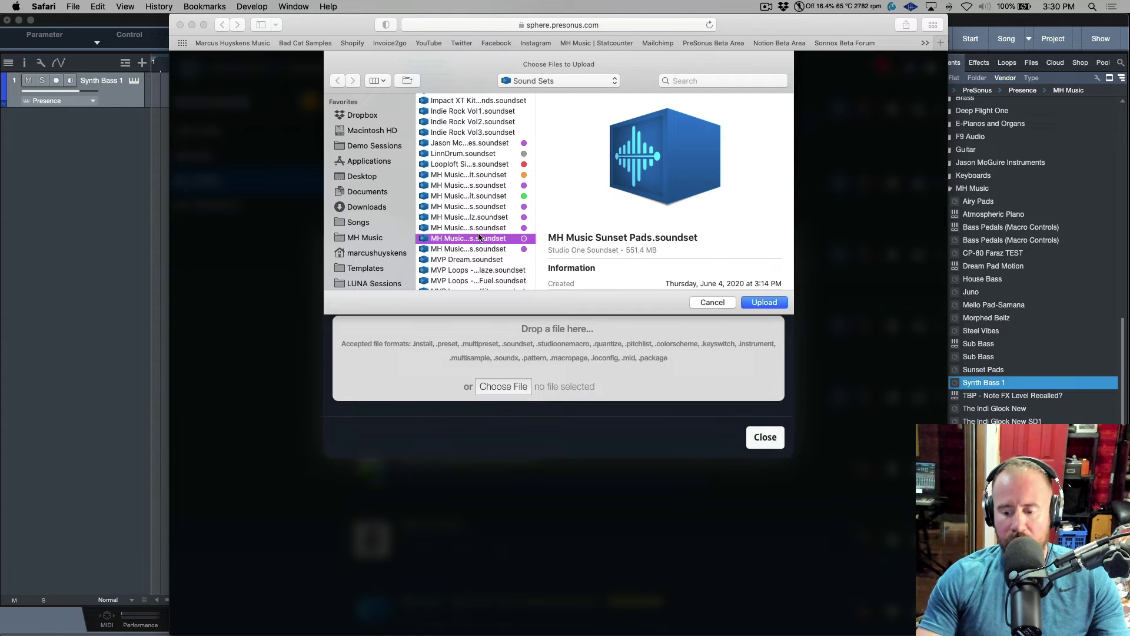
{"action": "key", "text": "Down"}
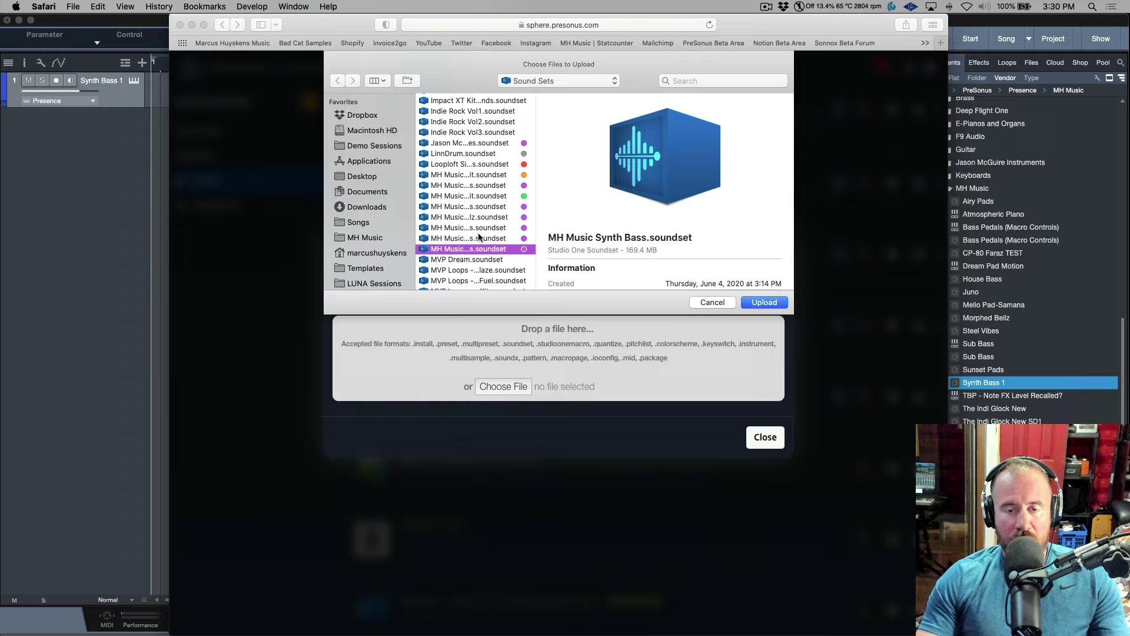
{"action": "key", "text": "super+Tab"}
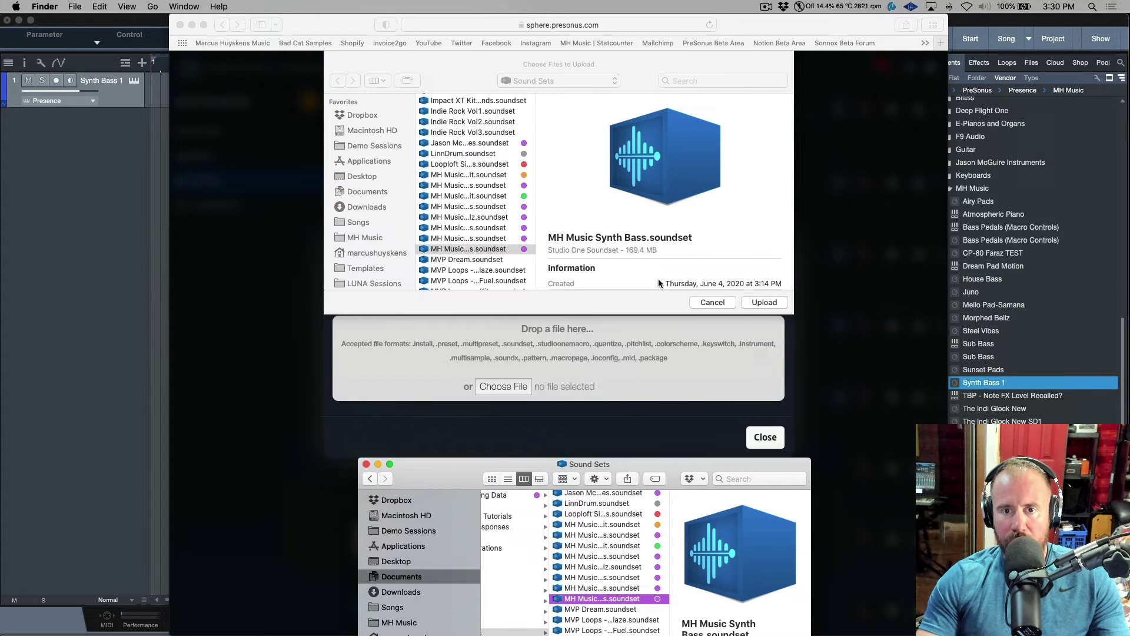
{"action": "left_click", "coordinate": [734, 52]}
{"action": "left_click", "coordinate": [763, 303]}
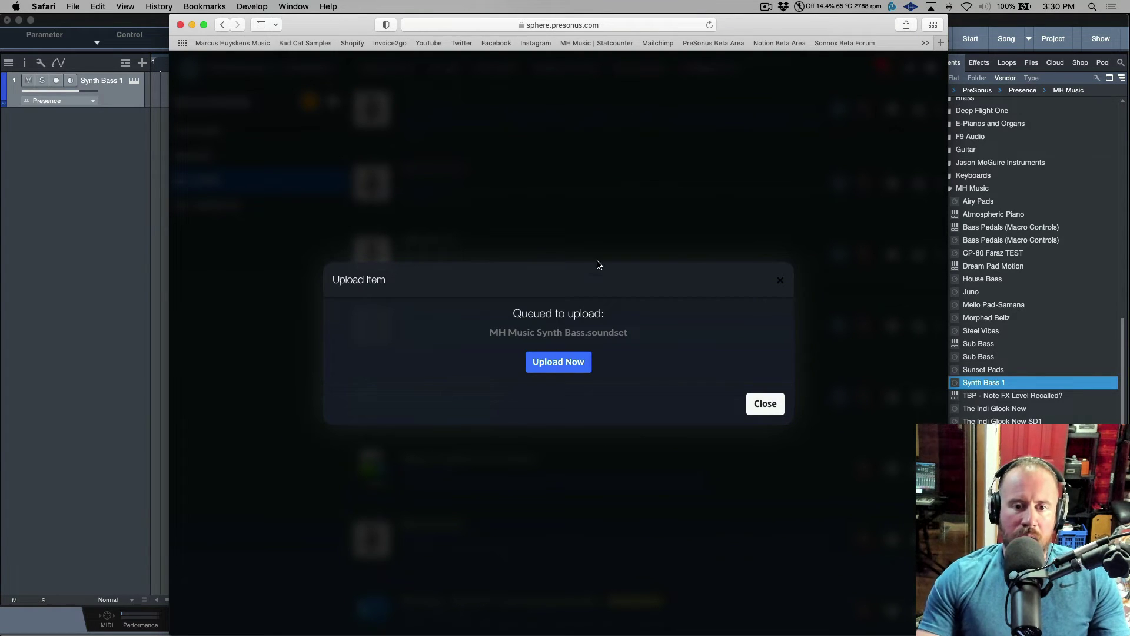
{"action": "left_click", "coordinate": [577, 363]}
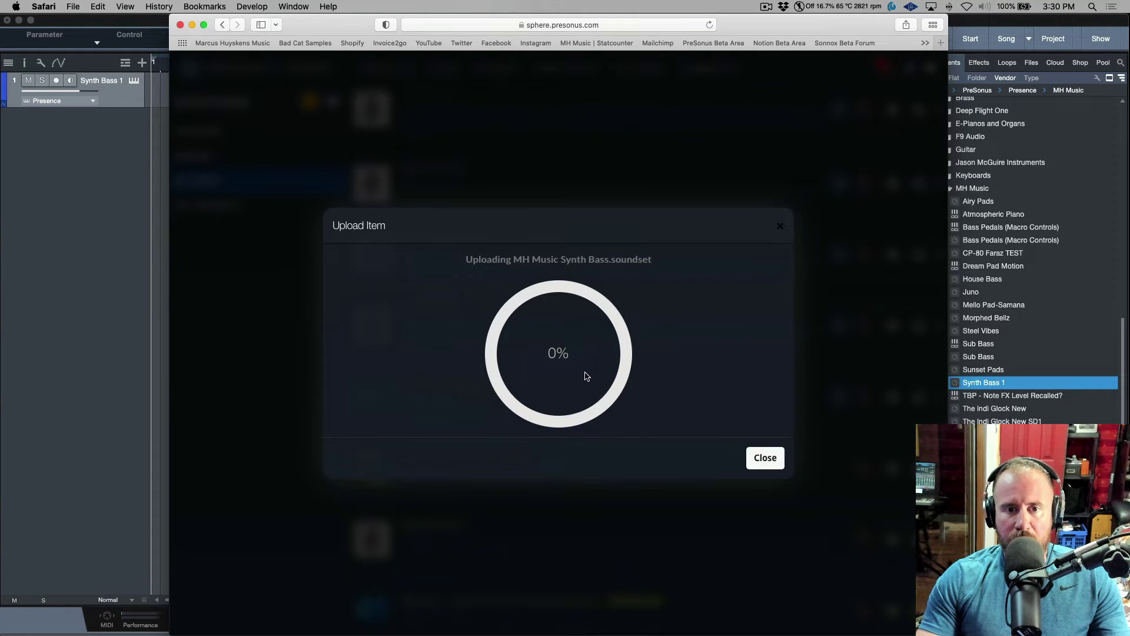
Step: Reopen Presence XT on Synth Bass 1 and view the Impact XT Crash Samples details, stopping its preview
{"action": "left_click", "coordinate": [110, 21]}
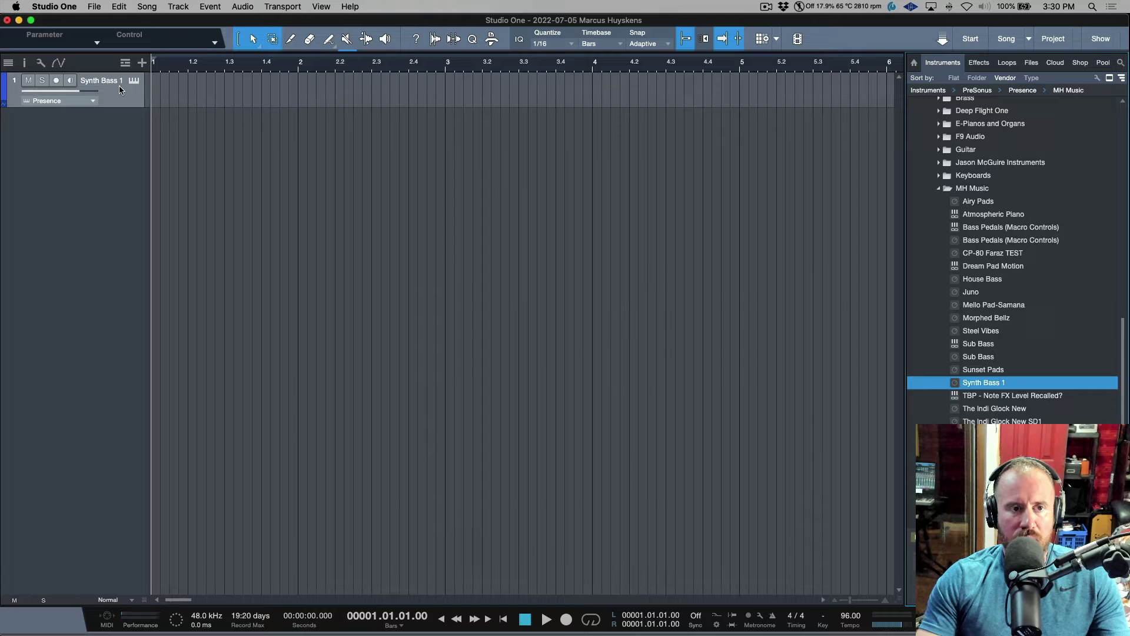
{"action": "left_click", "coordinate": [134, 80]}
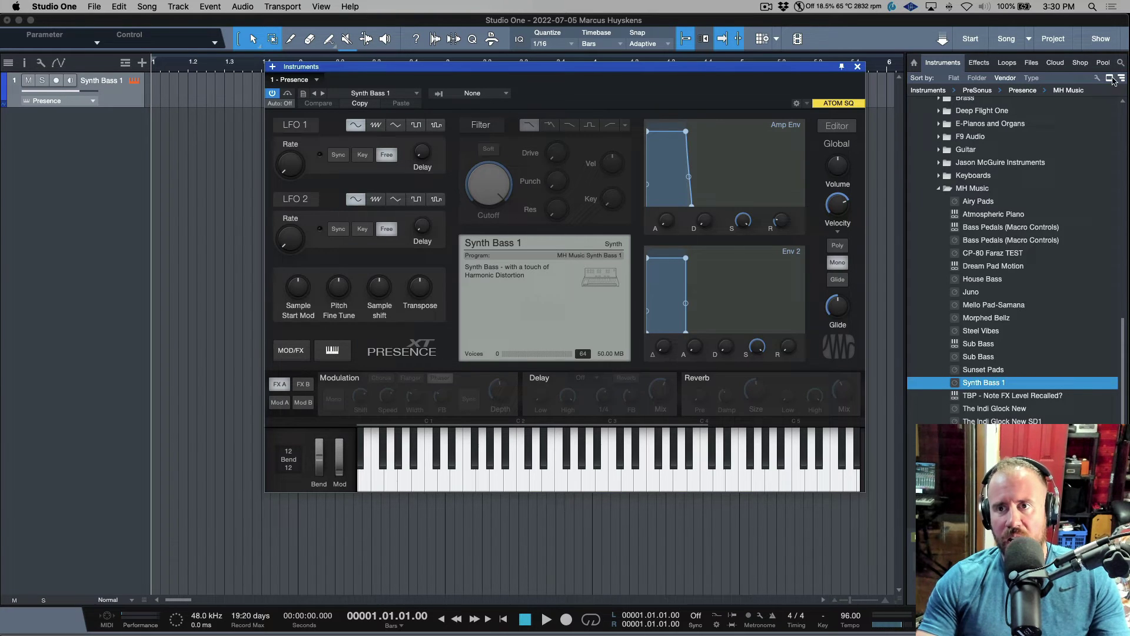
{"action": "left_click", "coordinate": [1057, 62]}
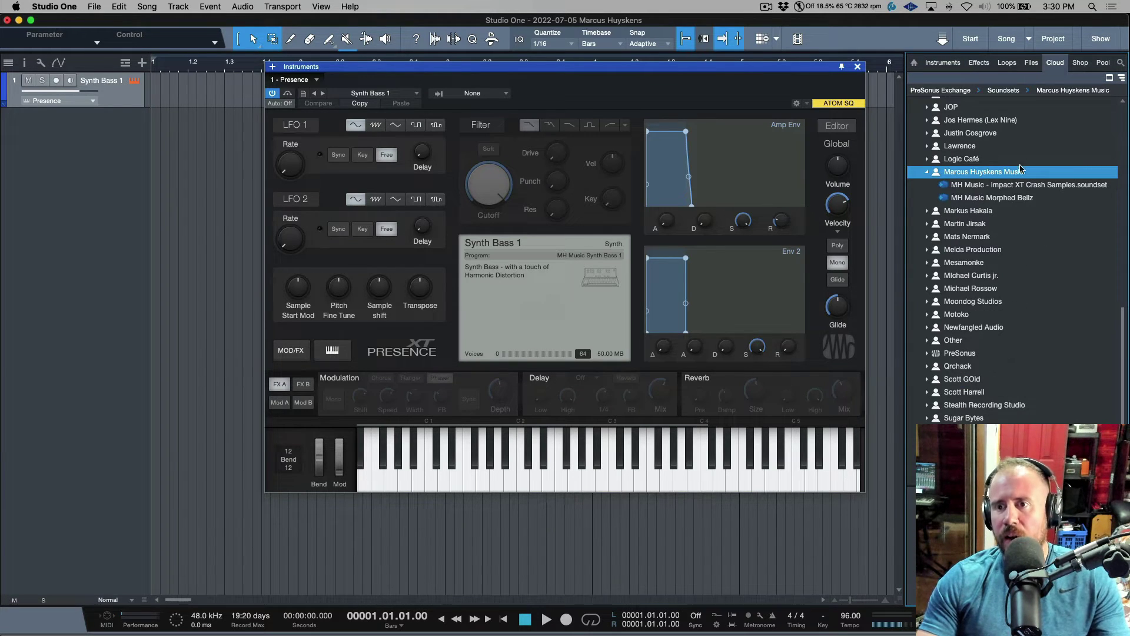
{"action": "left_click", "coordinate": [1049, 187]}
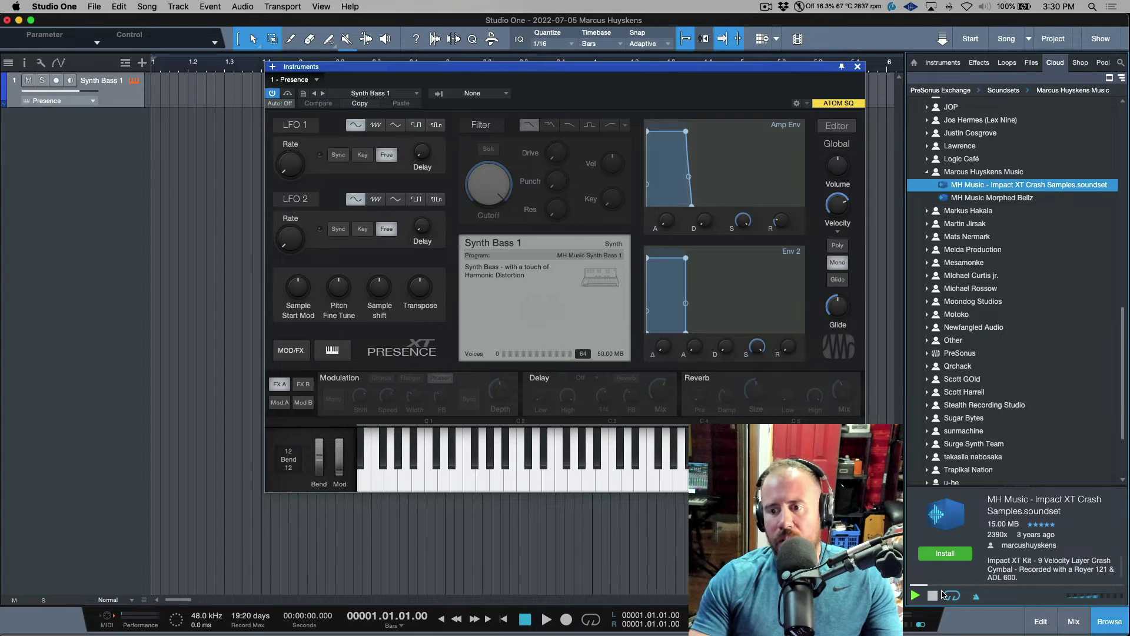
{"action": "left_click", "coordinate": [935, 597]}
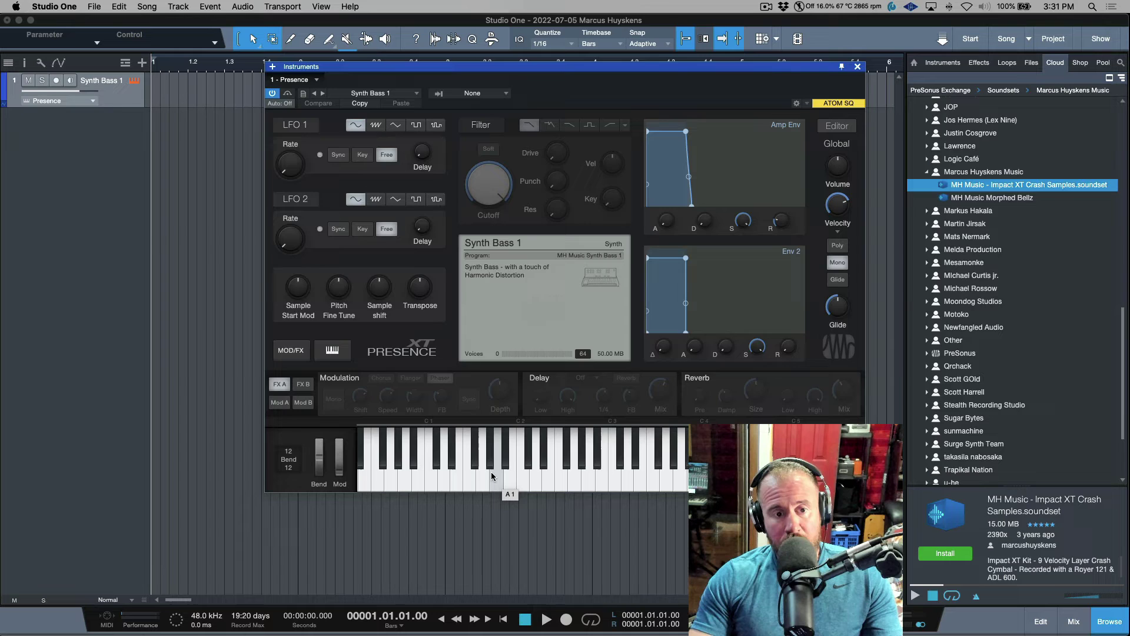
Step: Let the MH Music Synth Bass.soundset upload run in Safari until 'Uploading complete!' appears
{"action": "key", "text": "super+Tab"}
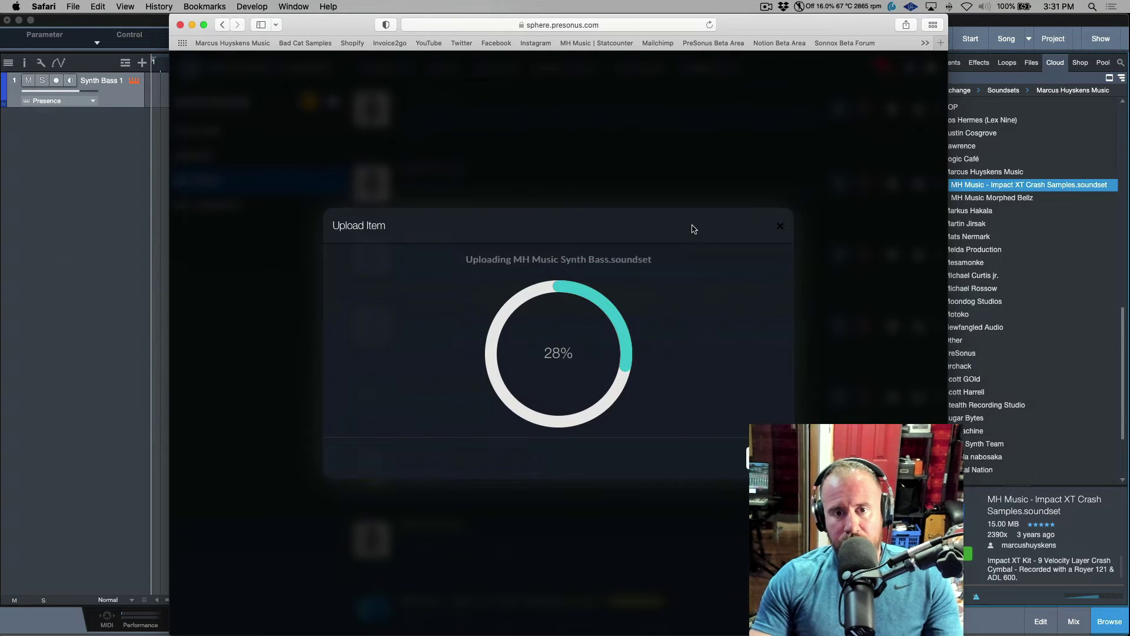
{"action": "key", "text": "super+Tab"}
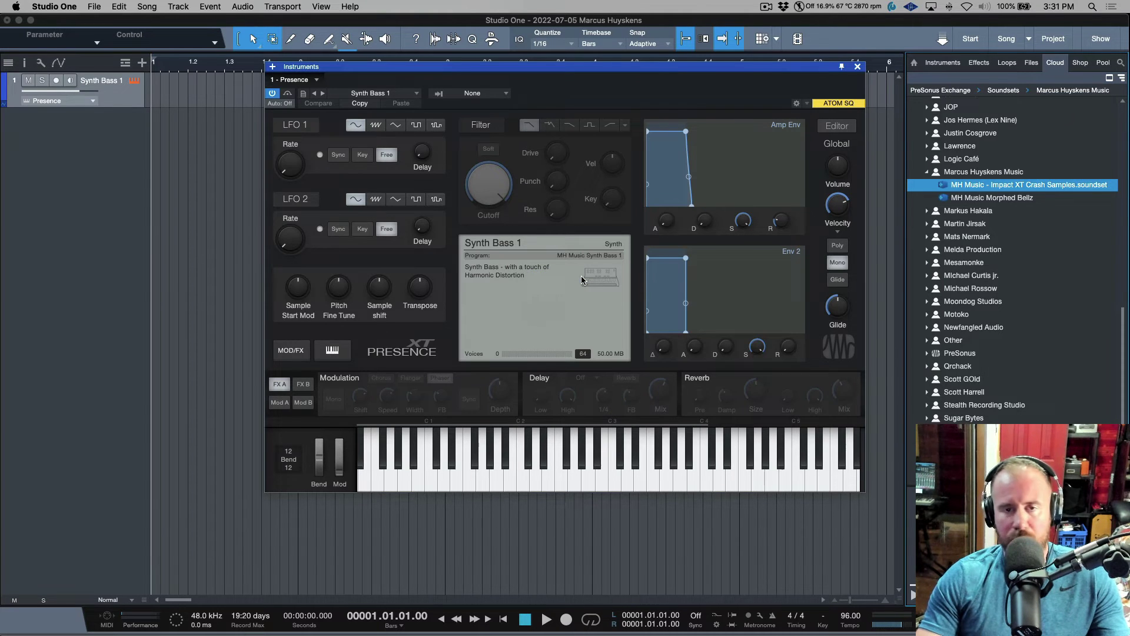
{"action": "key", "text": "super+Tab"}
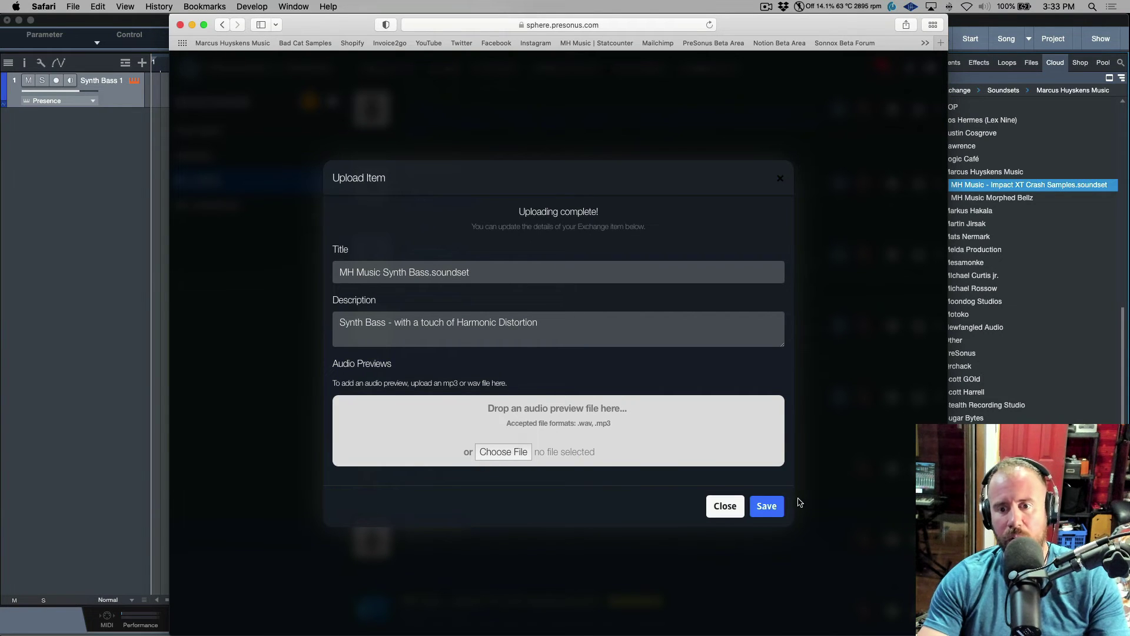
Step: Save the soundset's title and description, leaving it marked NOT APPROVED, and return to Studio One
{"action": "left_click", "coordinate": [769, 507]}
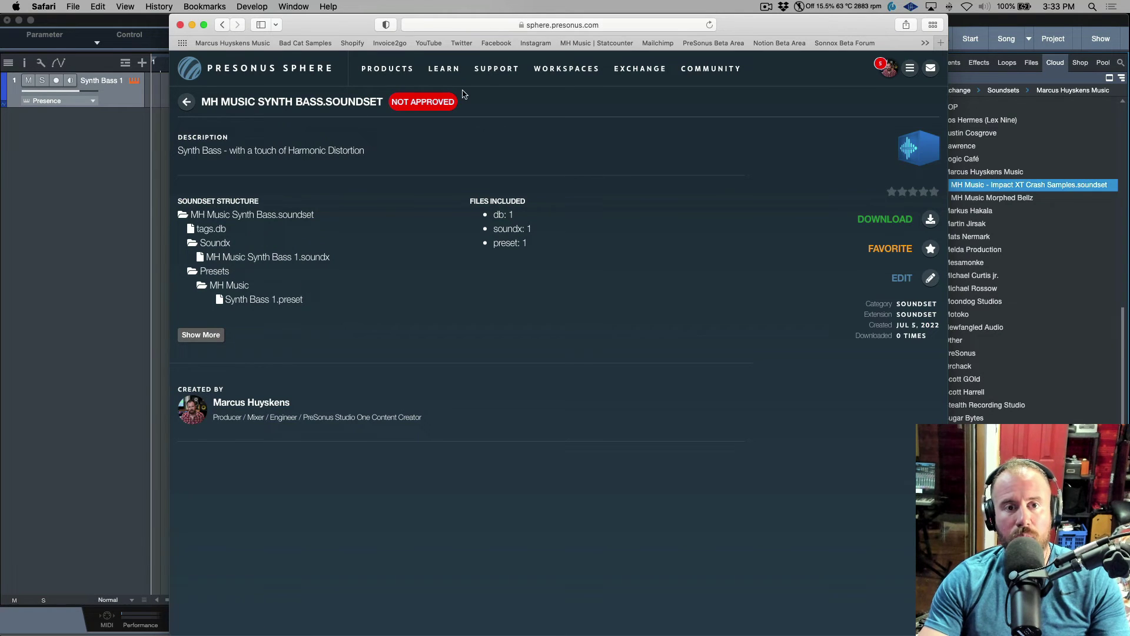
{"action": "mouse_move", "coordinate": [440, 98]}
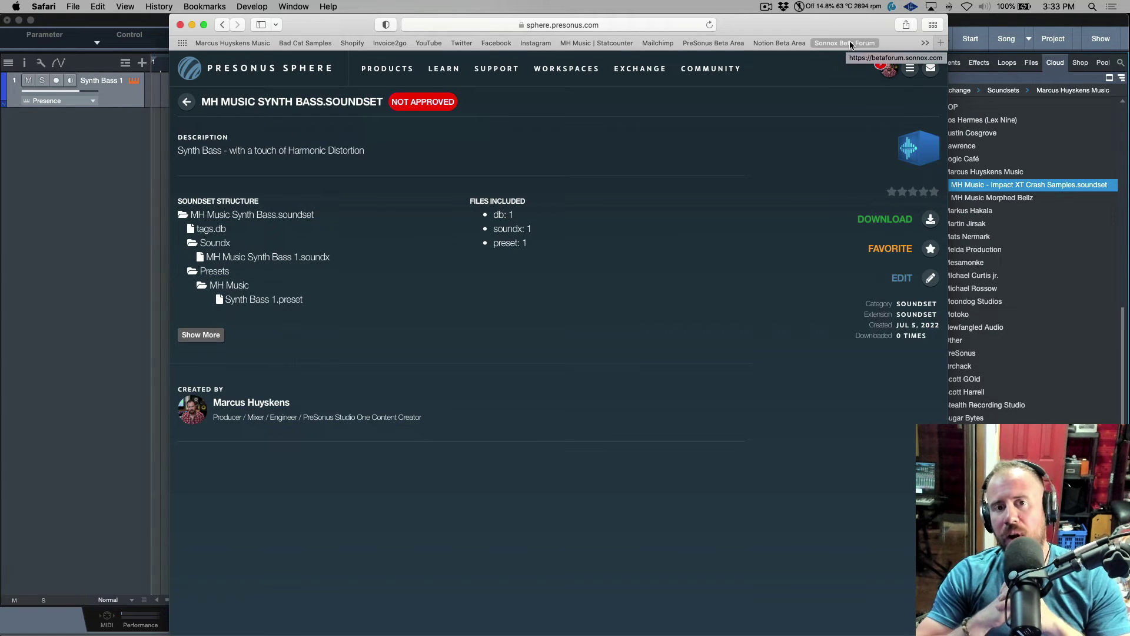
{"action": "left_click", "coordinate": [1027, 27]}
{"action": "scroll", "coordinate": [999, 185], "scroll_direction": "up", "scroll_amount": 5}
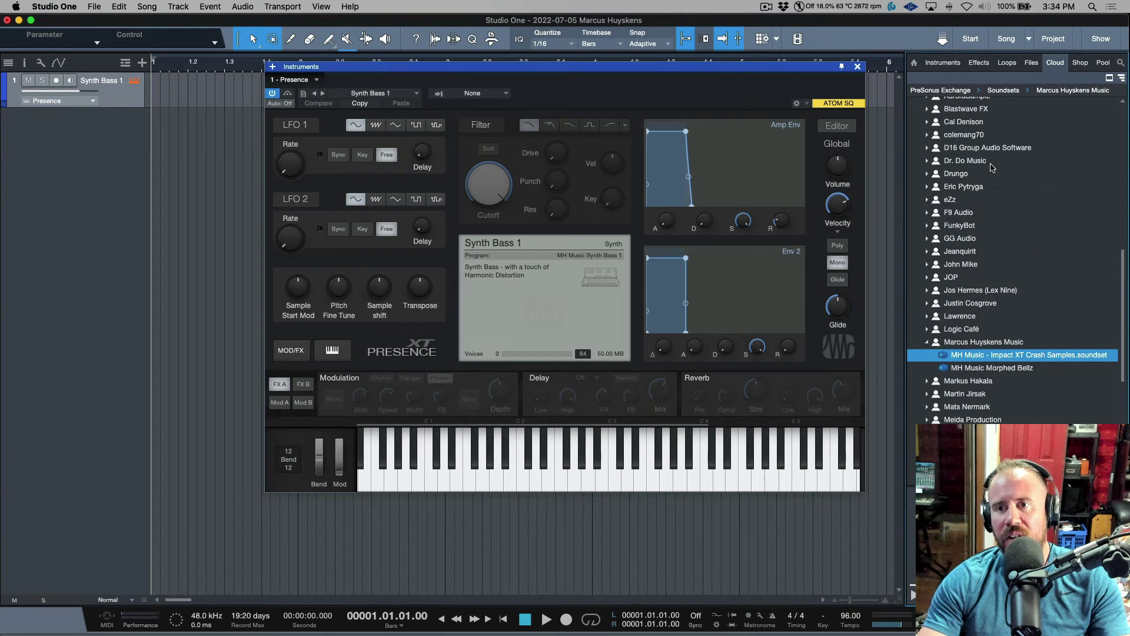
{"action": "scroll", "coordinate": [995, 166], "scroll_direction": "up", "scroll_amount": 5}
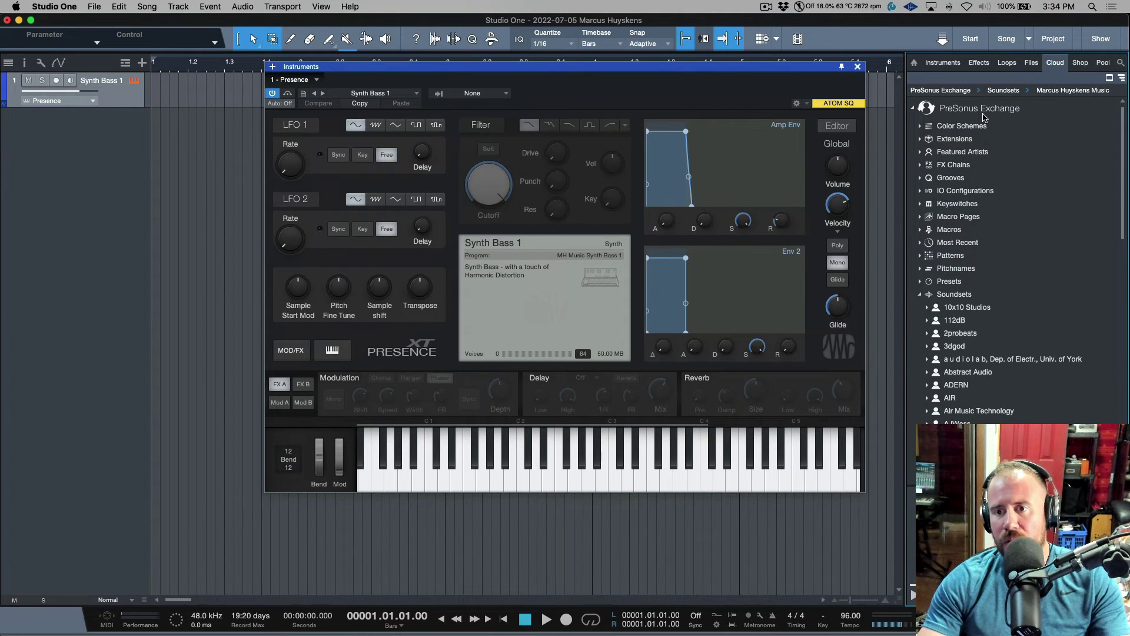
{"action": "left_click", "coordinate": [968, 295]}
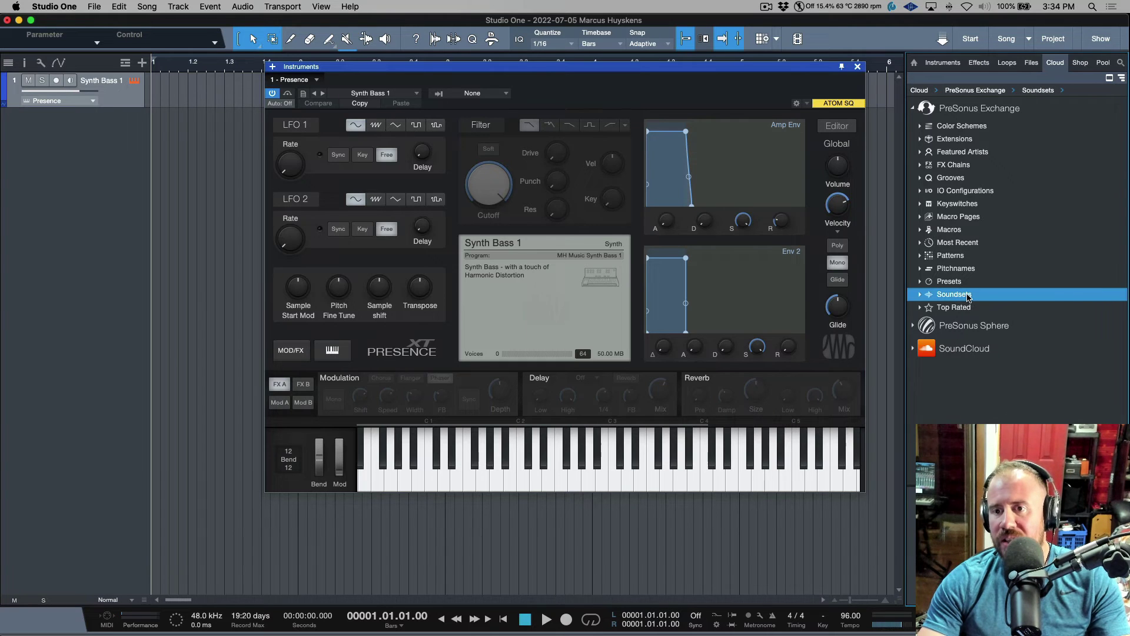
{"action": "left_click", "coordinate": [968, 295]}
{"action": "scroll", "coordinate": [978, 299], "scroll_direction": "down", "scroll_amount": 8}
{"action": "scroll", "coordinate": [978, 300], "scroll_direction": "down", "scroll_amount": 3}
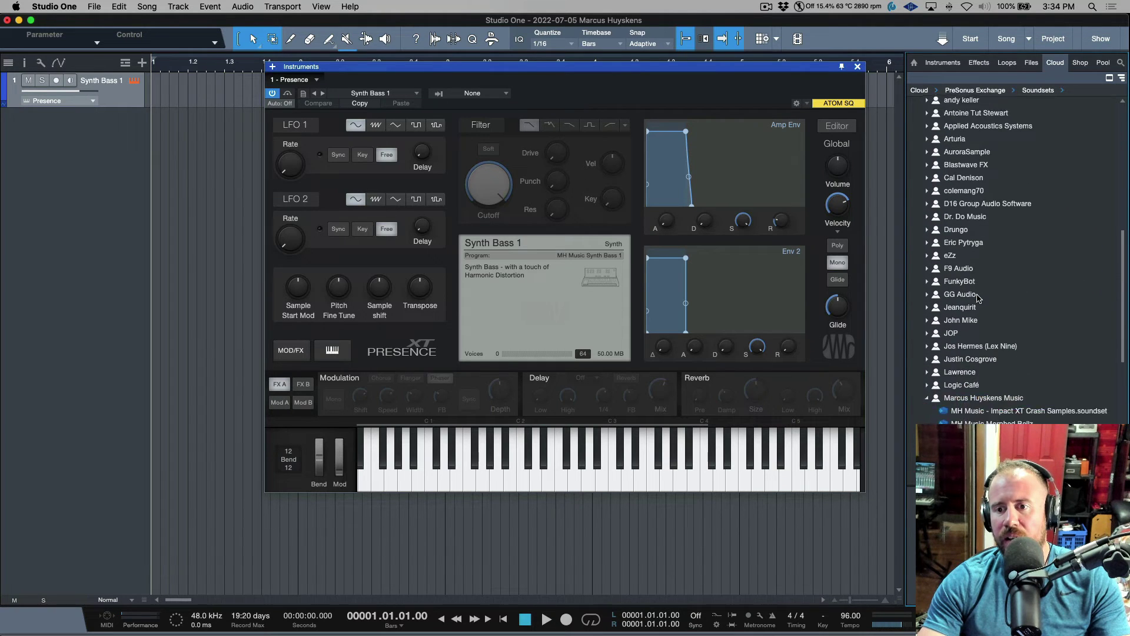
{"action": "left_click", "coordinate": [1008, 352]}
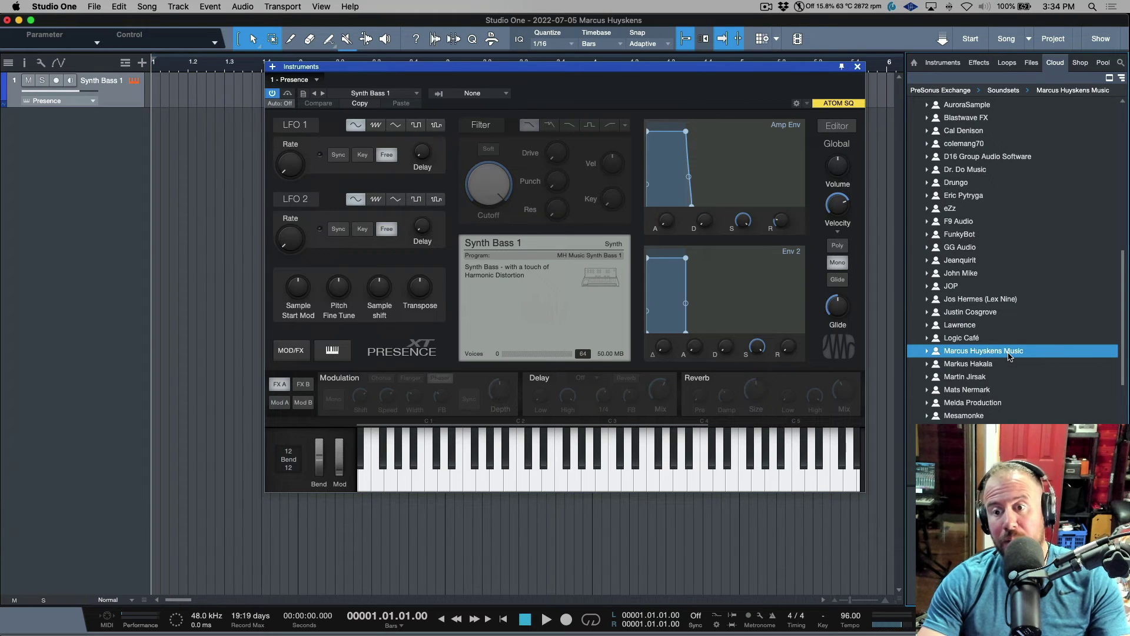
{"action": "double_click", "coordinate": [1008, 352]}
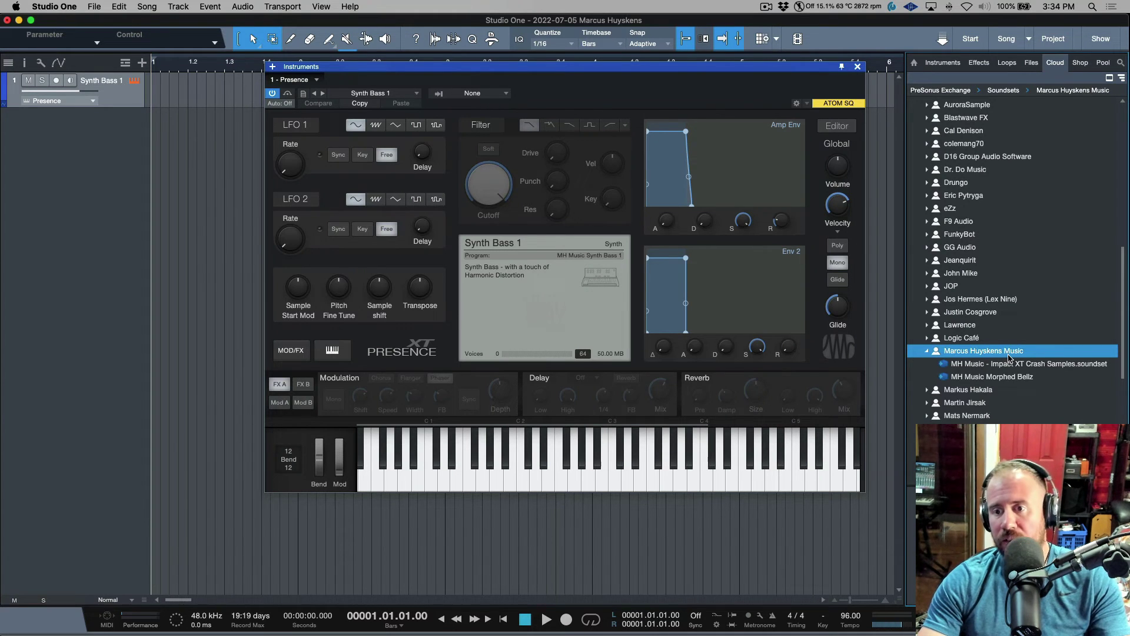
{"action": "scroll", "coordinate": [1009, 356], "scroll_direction": "down", "scroll_amount": 1}
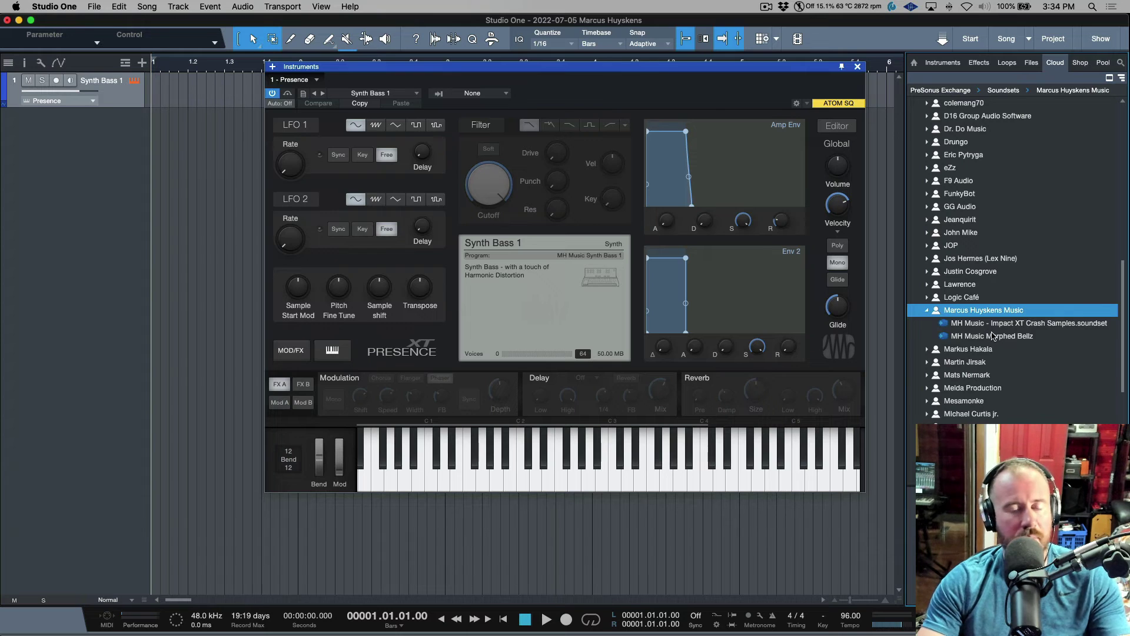
{"action": "left_click", "coordinate": [707, 105]}
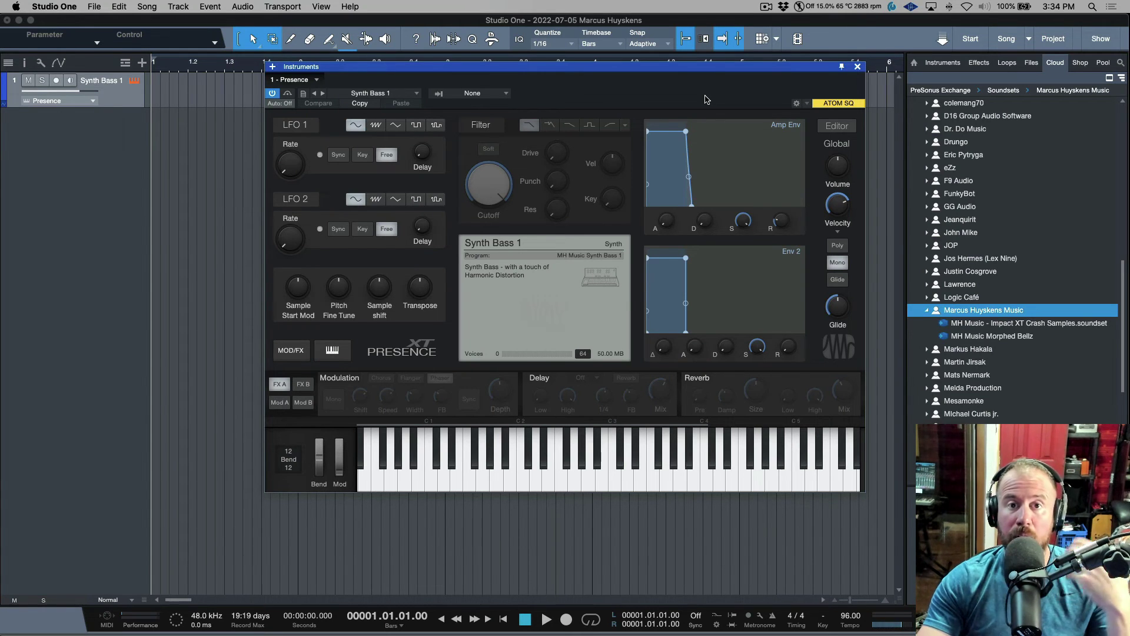
{"action": "left_click", "coordinate": [1044, 337]}
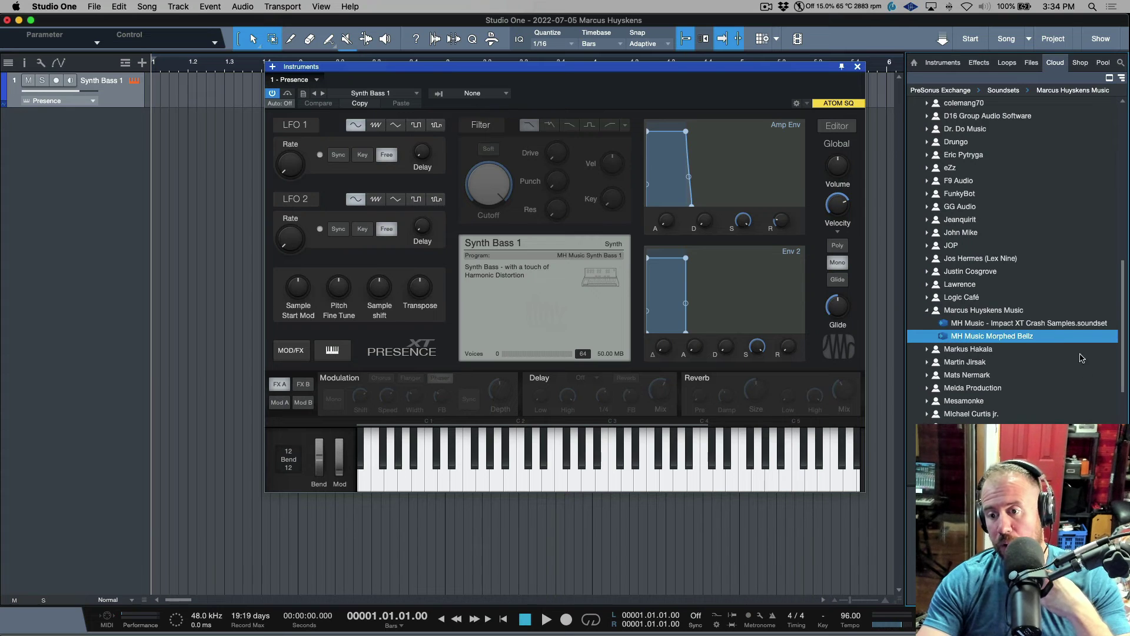
{"action": "left_click", "coordinate": [1038, 325]}
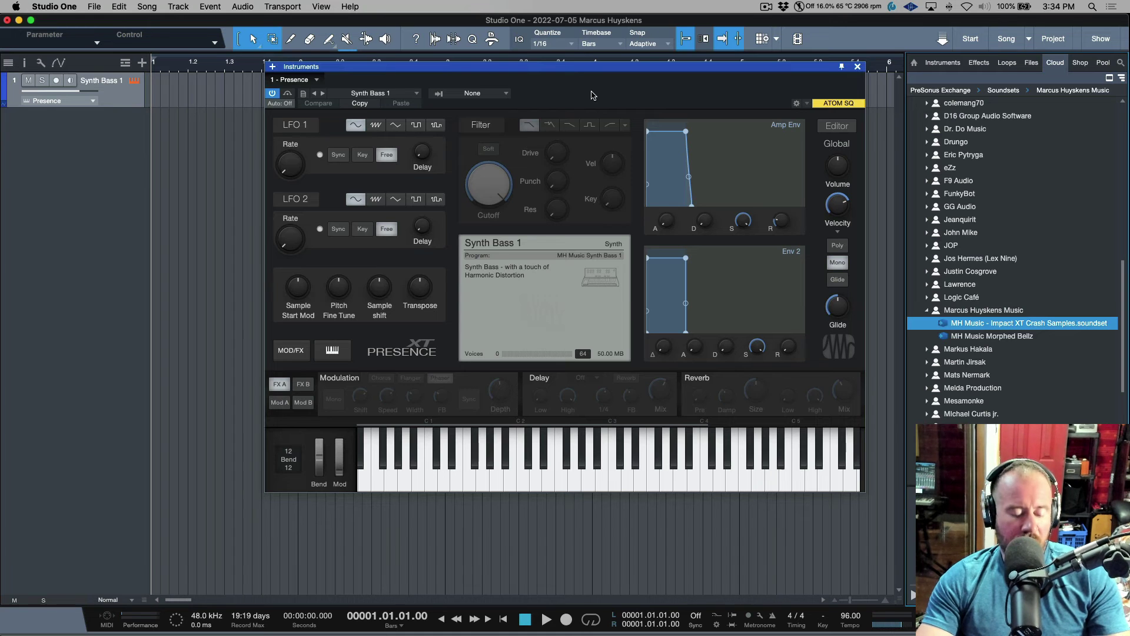
{"action": "key", "text": "super+Tab"}
{"action": "key", "text": "super+Tab"}
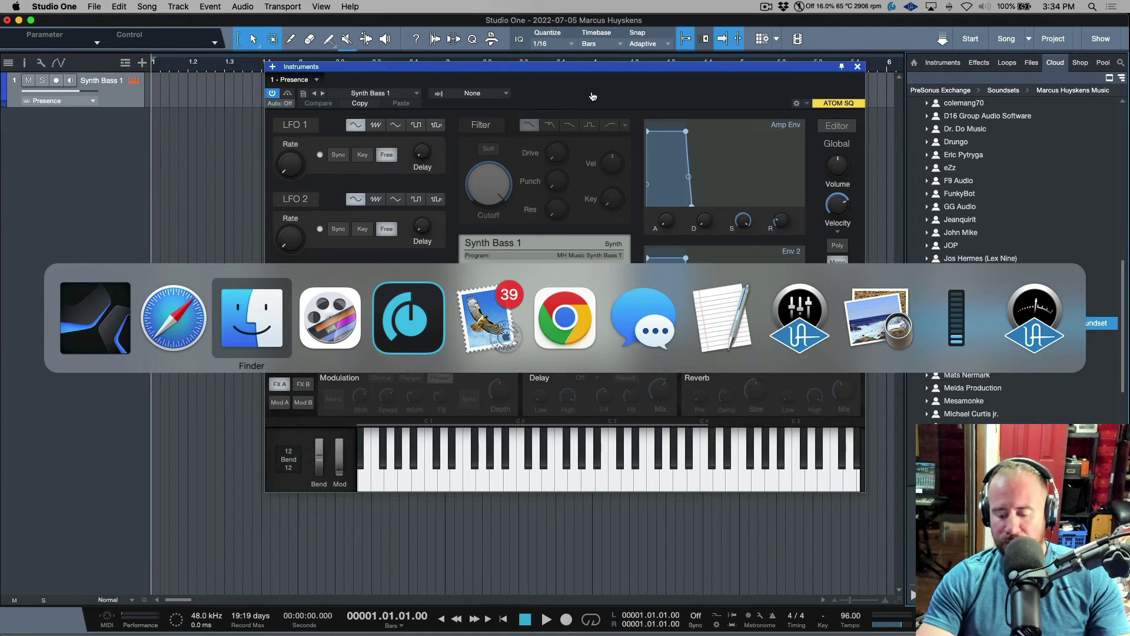
{"action": "key", "text": "super+shift+Tab"}
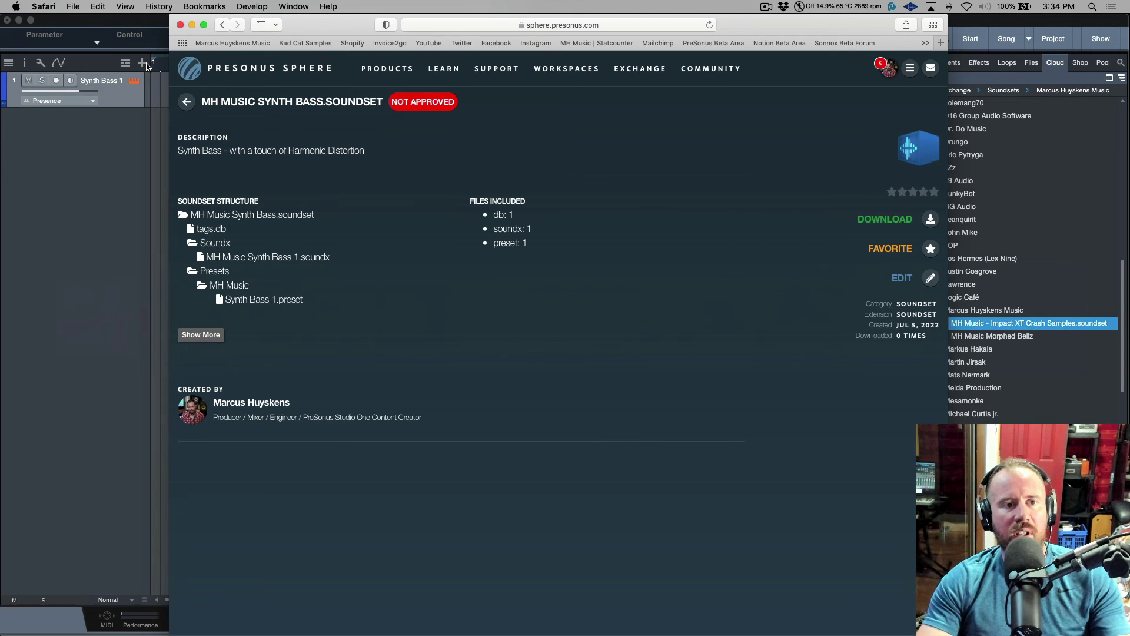
{"action": "left_click", "coordinate": [148, 26]}
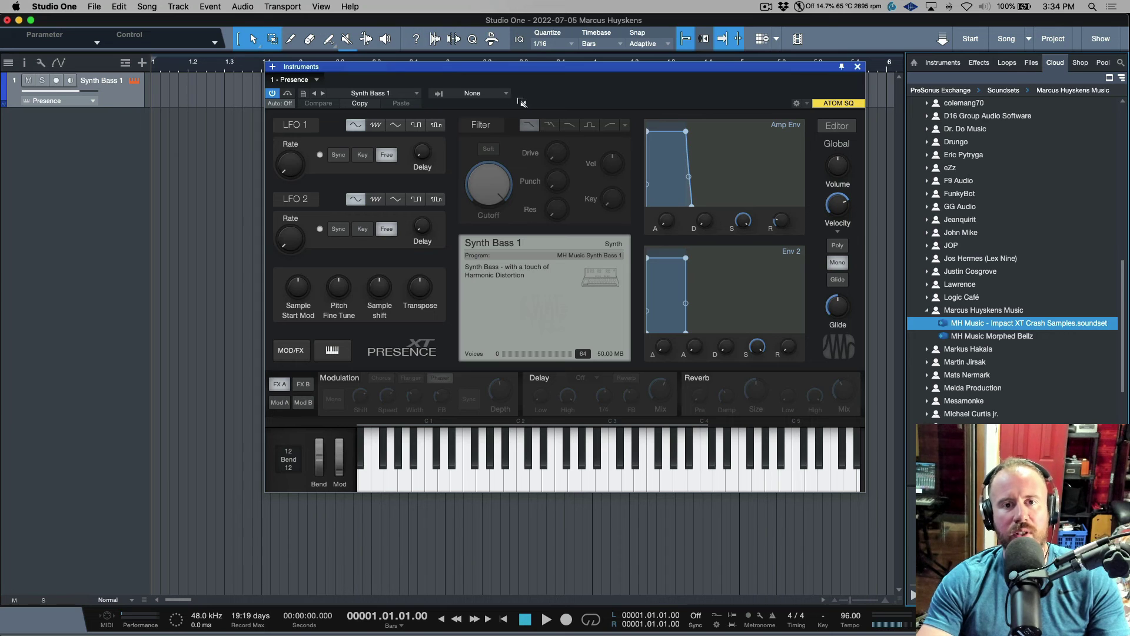
Step: List Synth Bass 1 under the MH Music folder in the Presence XT presets, beside Airy Pads
{"action": "left_click", "coordinate": [576, 108]}
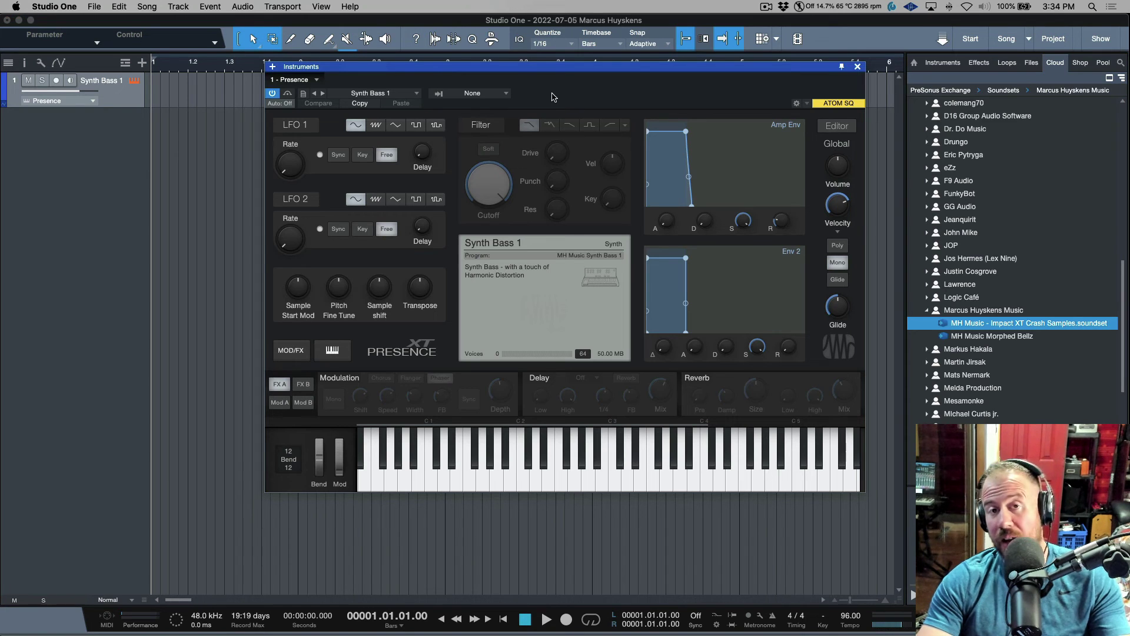
{"action": "left_click", "coordinate": [387, 94]}
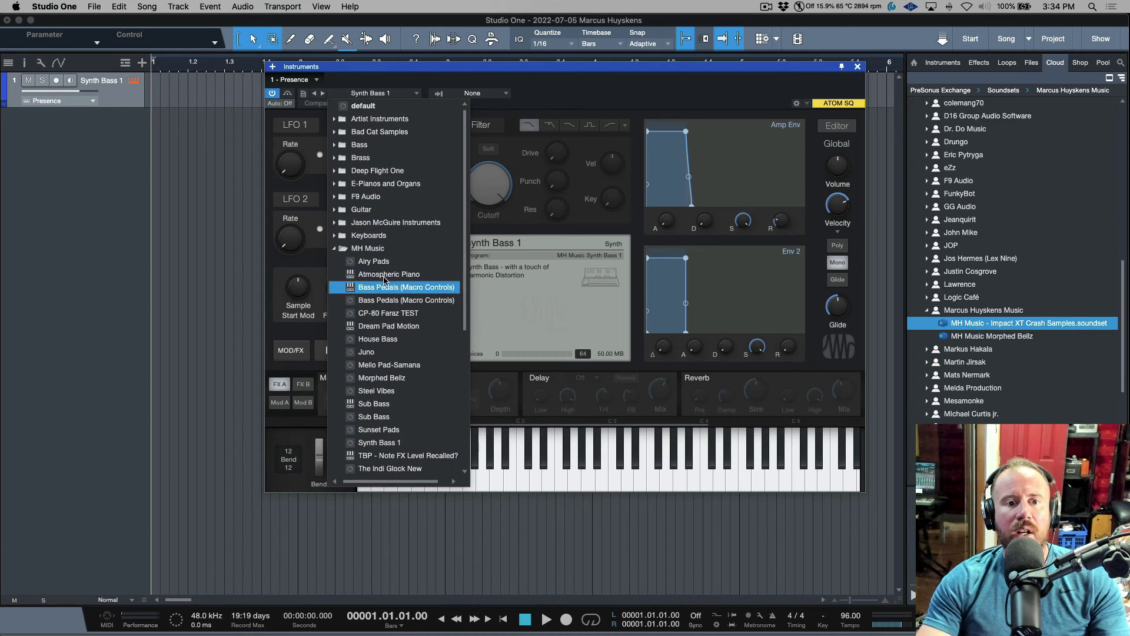
{"action": "left_click", "coordinate": [385, 249]}
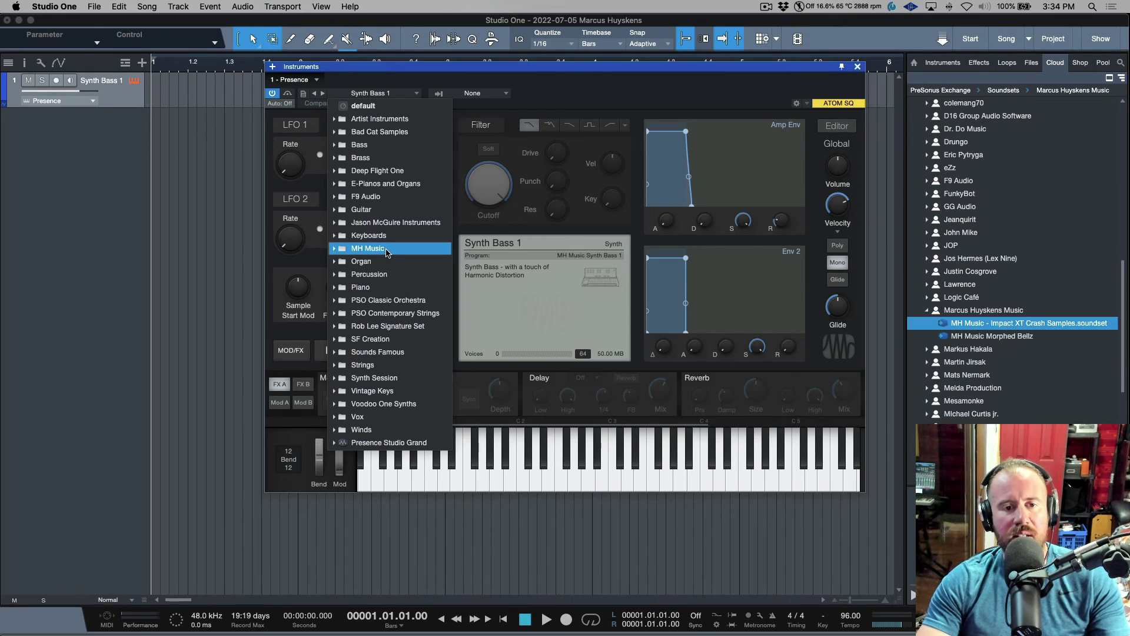
{"action": "left_click", "coordinate": [386, 249]}
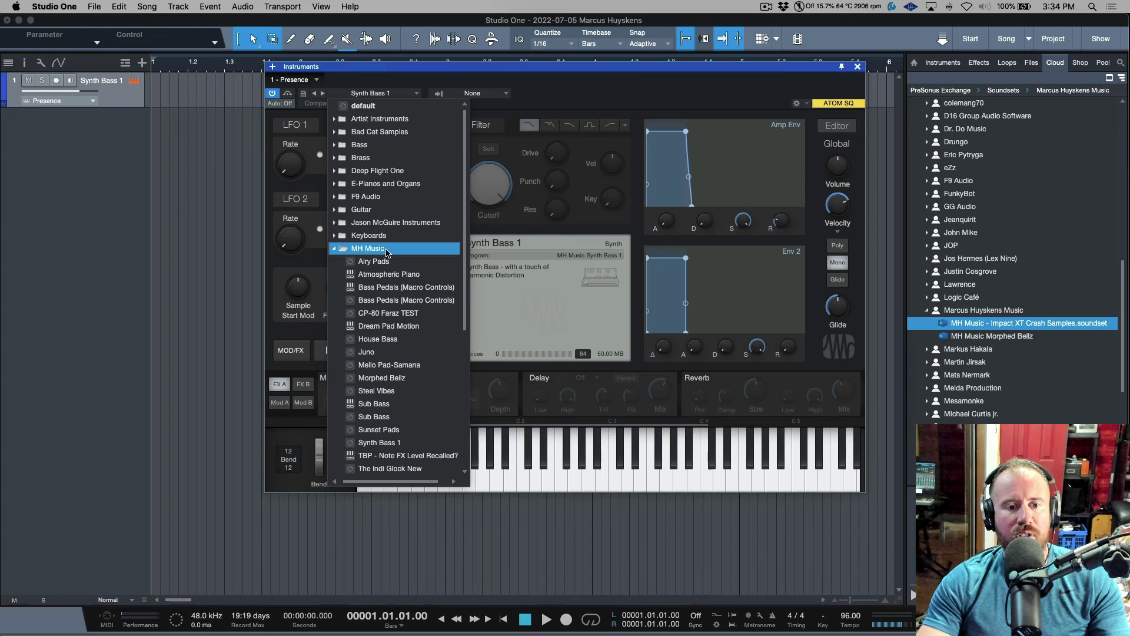